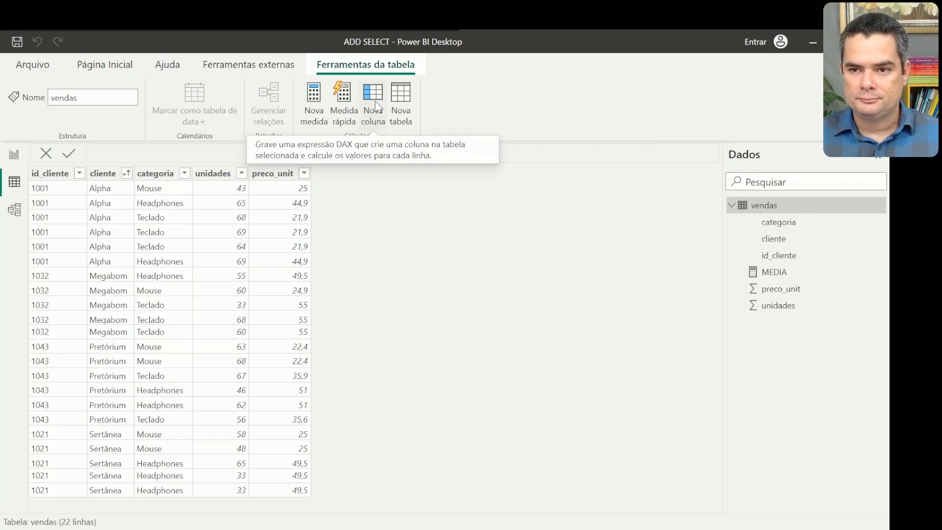
Step: Create a calculated column in the vendas table with the formula MEDIA_UNIDADES = AVERAGE(vendas[unidades])
left_click(378, 102)
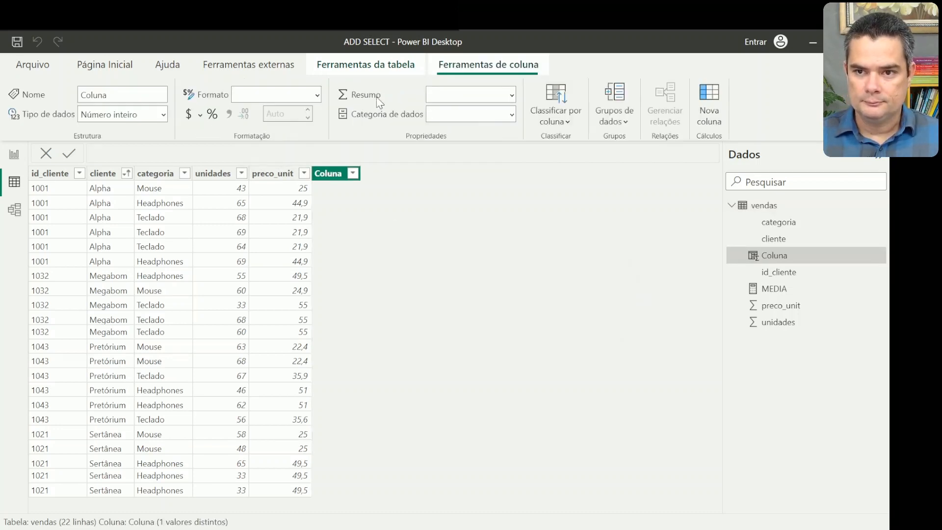
type("ME")
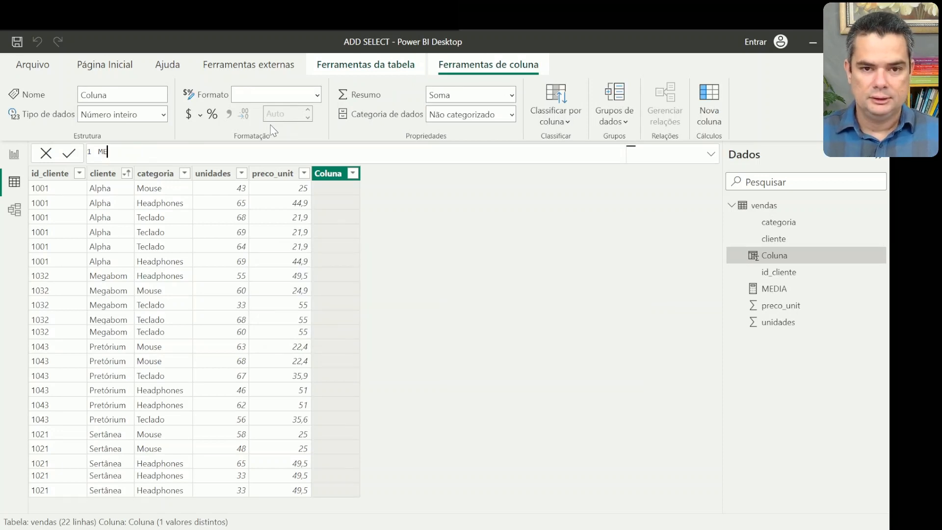
type("DIA_")
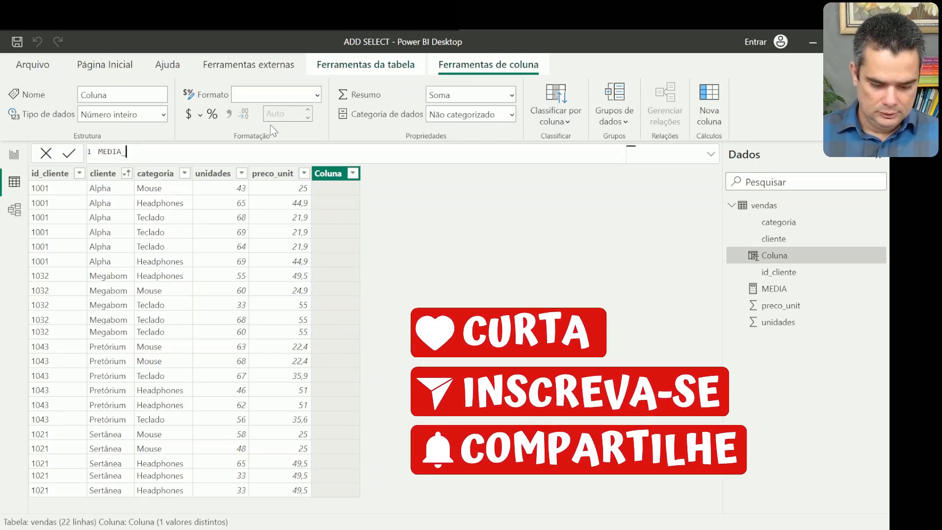
type("UNIDADES = AVERAGE(")
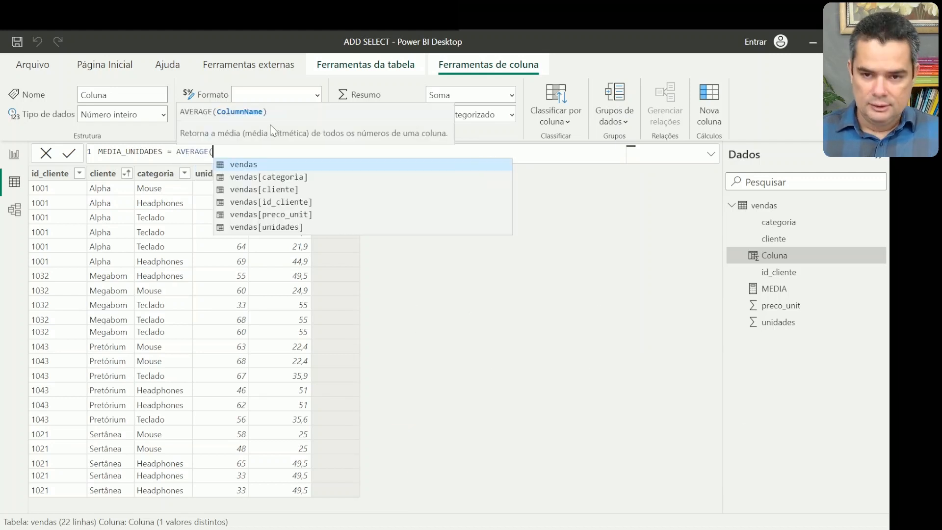
key("Down")
key("Down")
key("Down")
key("Down")
key("Down")
key("Tab")
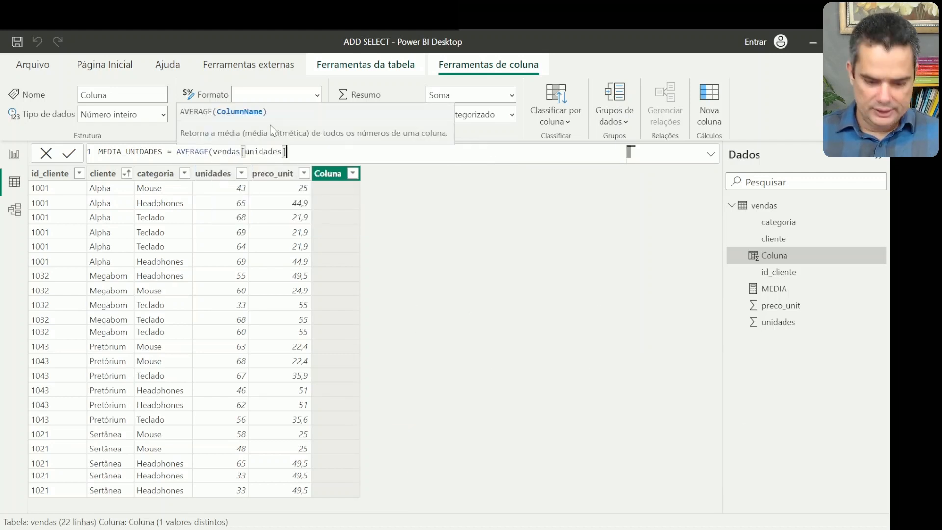
type(")")
key("Return")
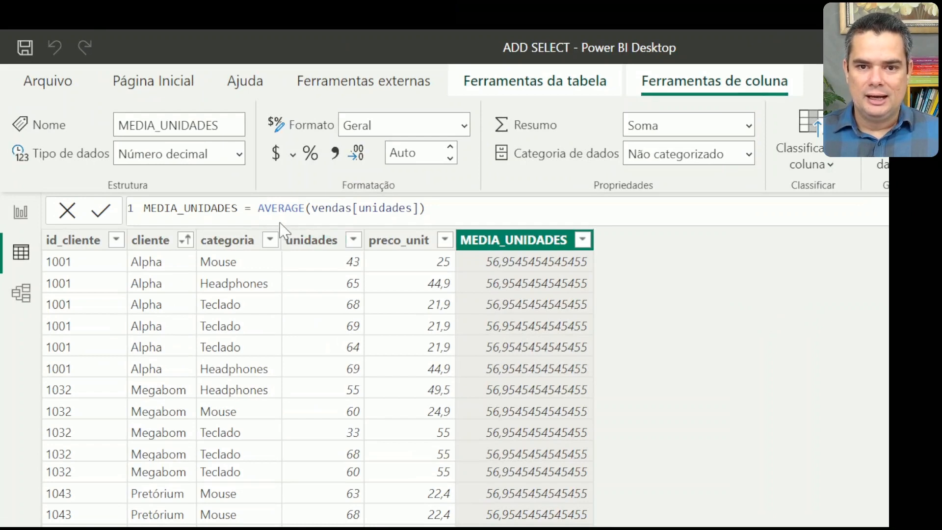
Step: Wrap the AVERAGE expression of the MEDIA_UNIDADES column in CALCULATE and commit the formula
left_click_drag(253, 208, 420, 215)
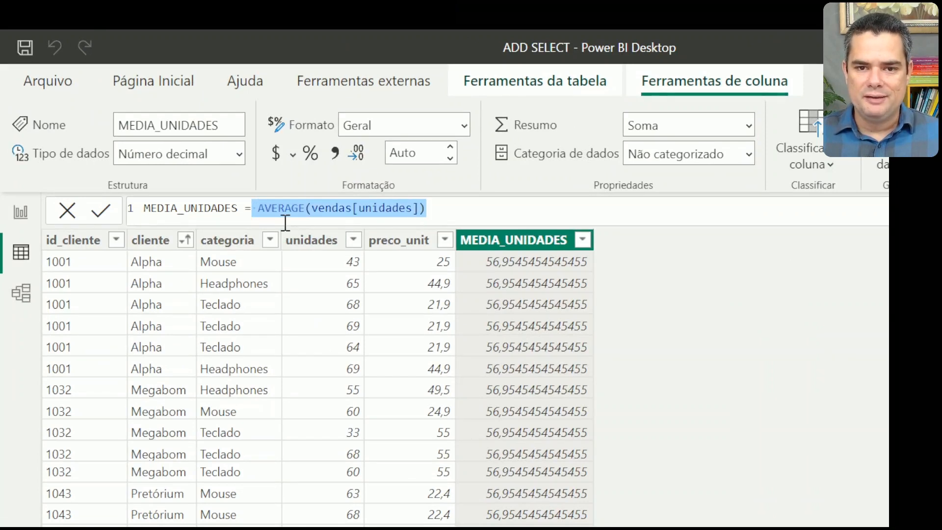
left_click(257, 212)
double_click(257, 210)
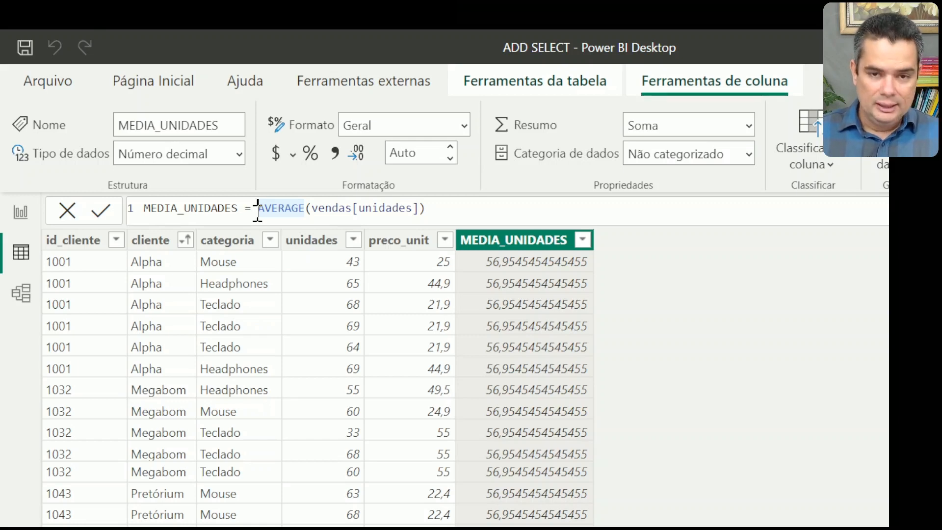
type("CA")
key("Tab")
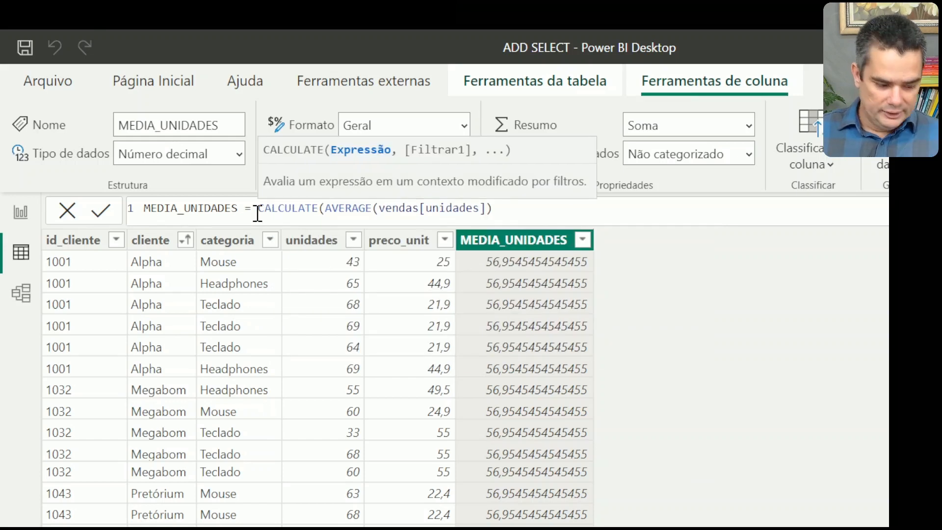
left_click(499, 212)
type(")")
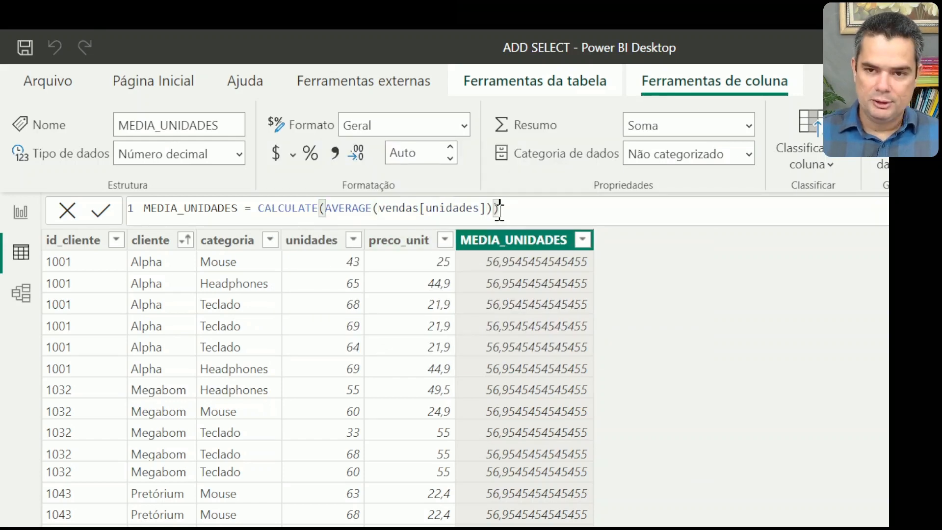
key("Return")
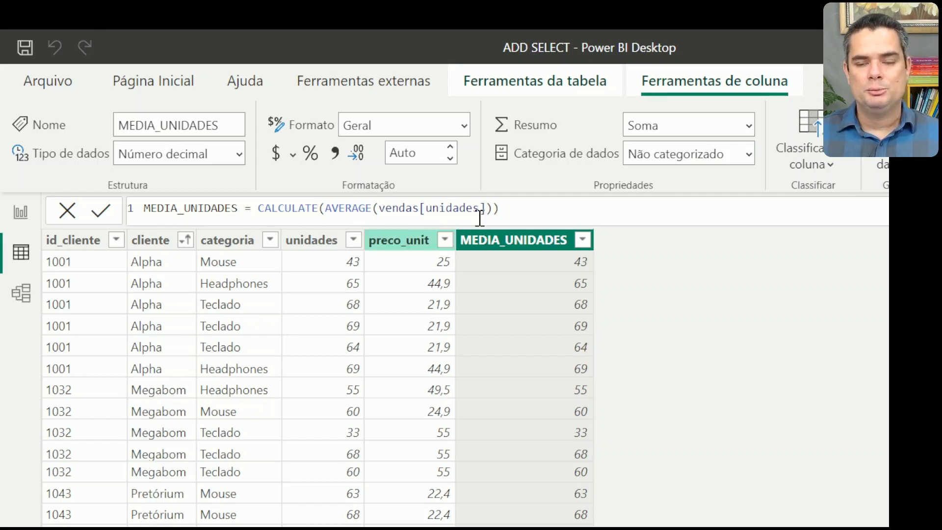
Step: Add ALLEXCEPT(vendas, vendas[cliente]) as the CALCULATE filter in the MEDIA_UNIDADES formula and commit it
left_click(494, 206)
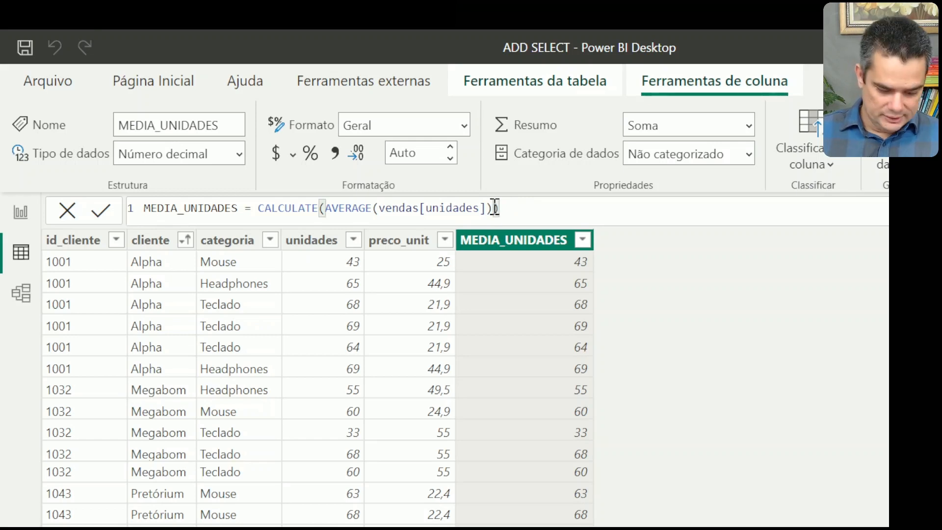
type(",")
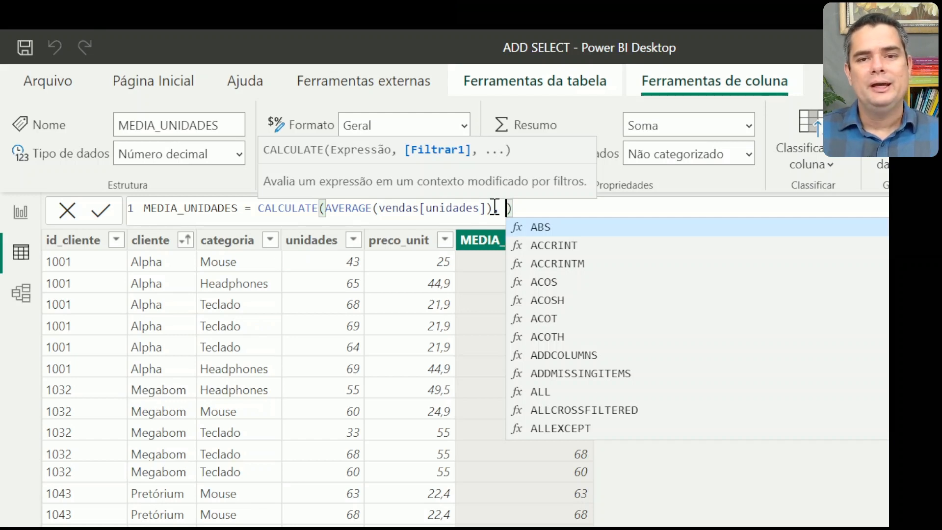
type(",")
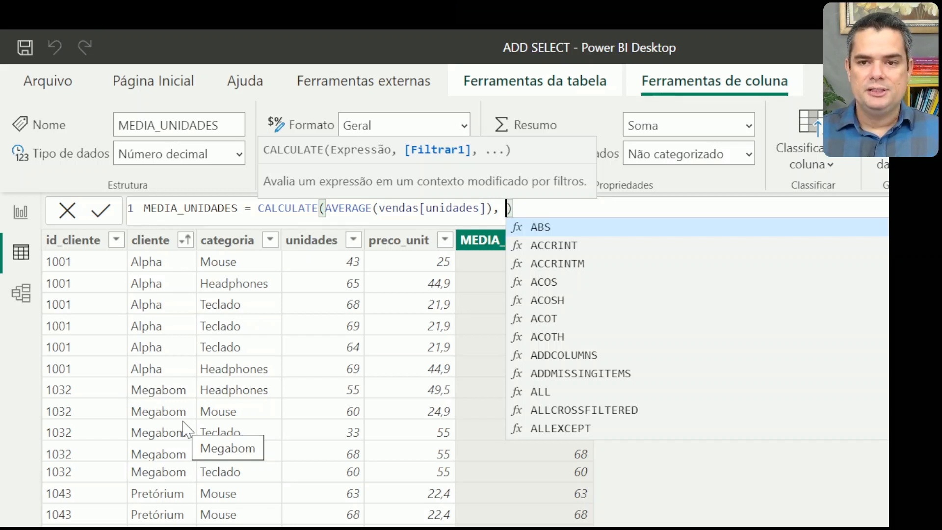
type("ALLEXCEPT(")
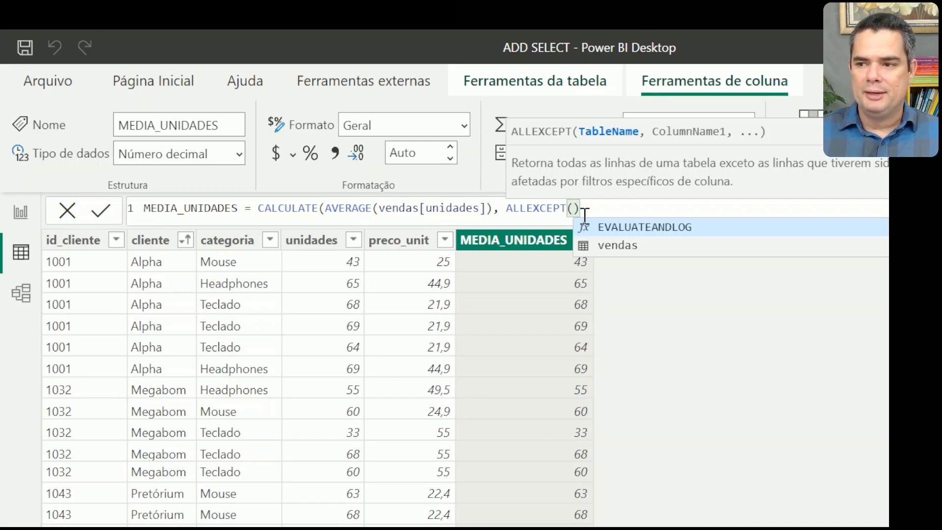
type("vendas,")
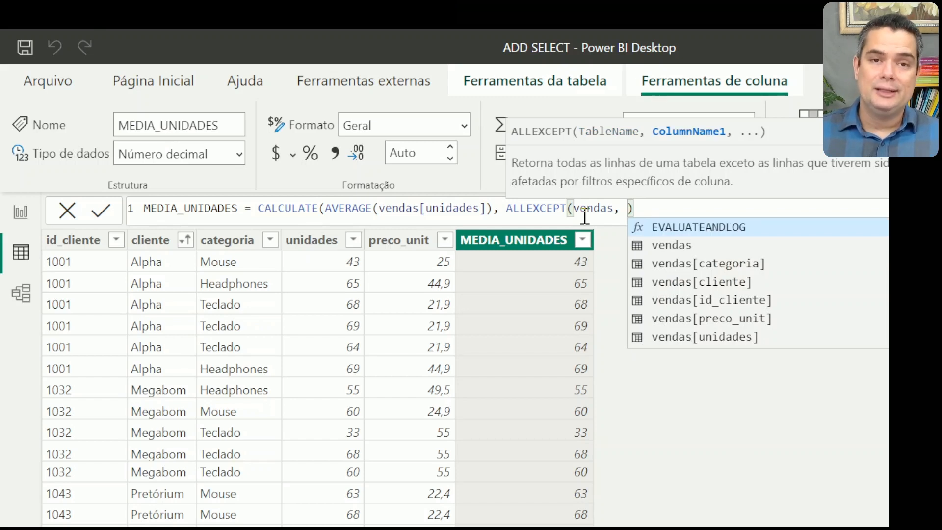
key("Down")
key("Down")
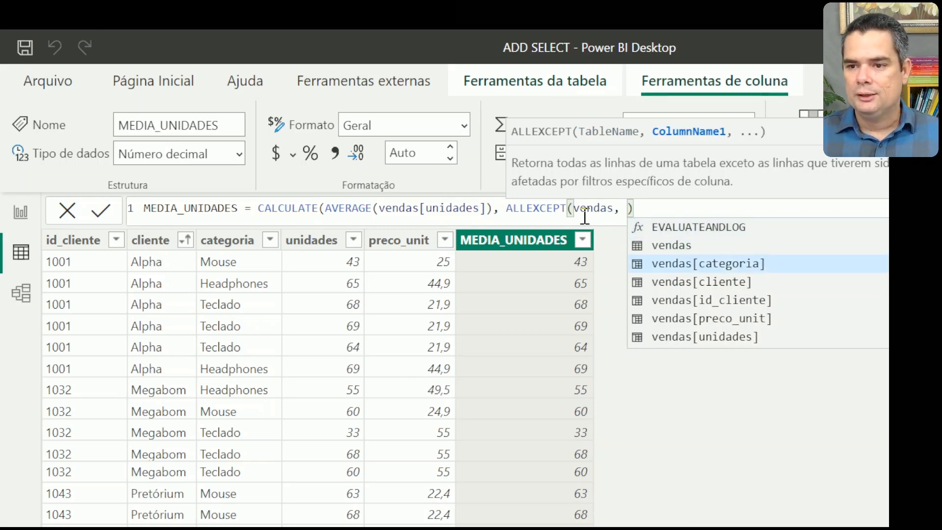
key("Down")
key("Tab")
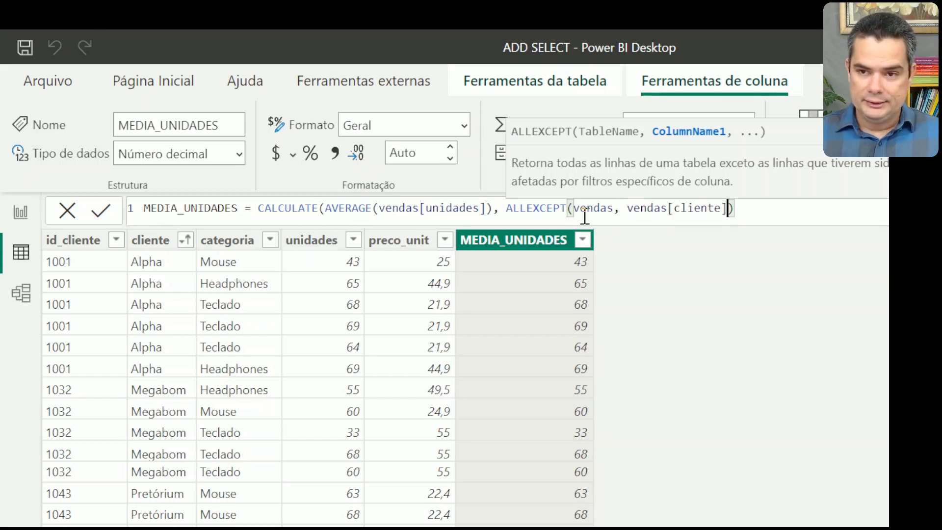
type(")")
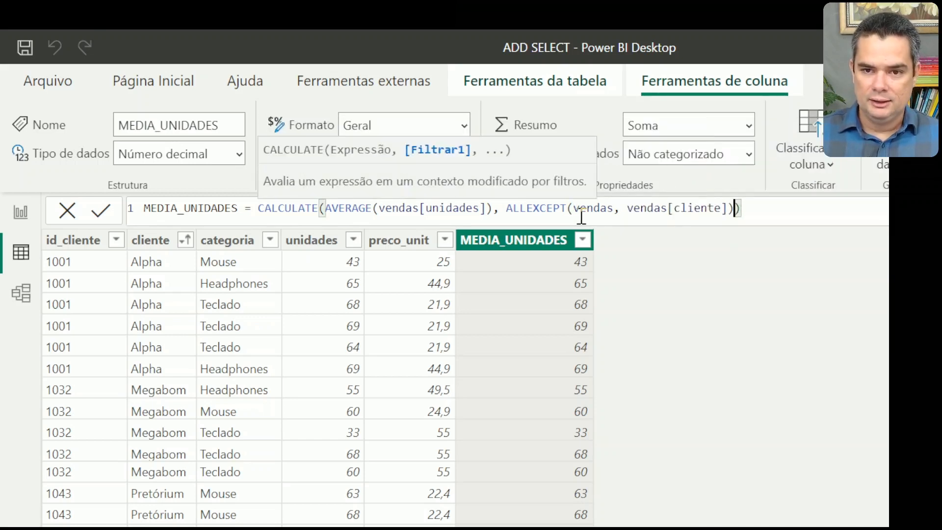
key("Return")
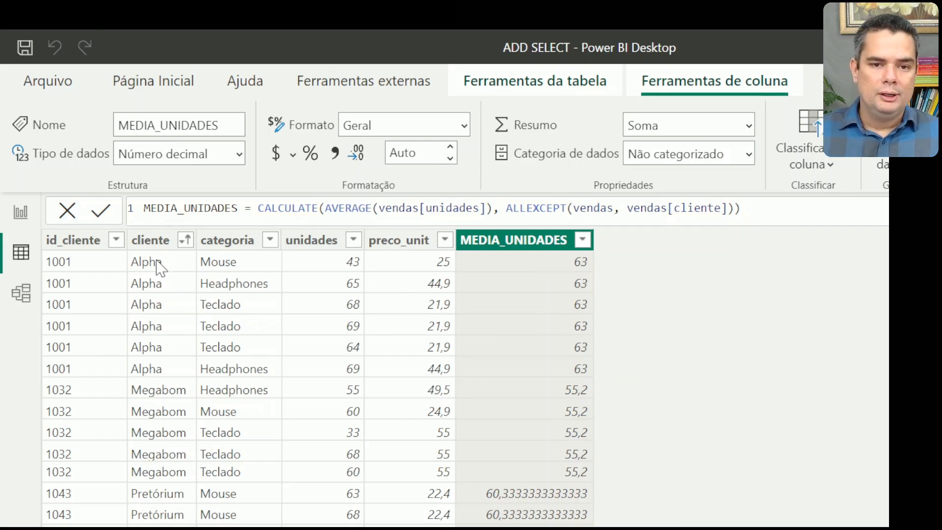
Step: Replace the cliente column in the ALLEXCEPT filter with vendas[categoria] and commit the formula
double_click(707, 211)
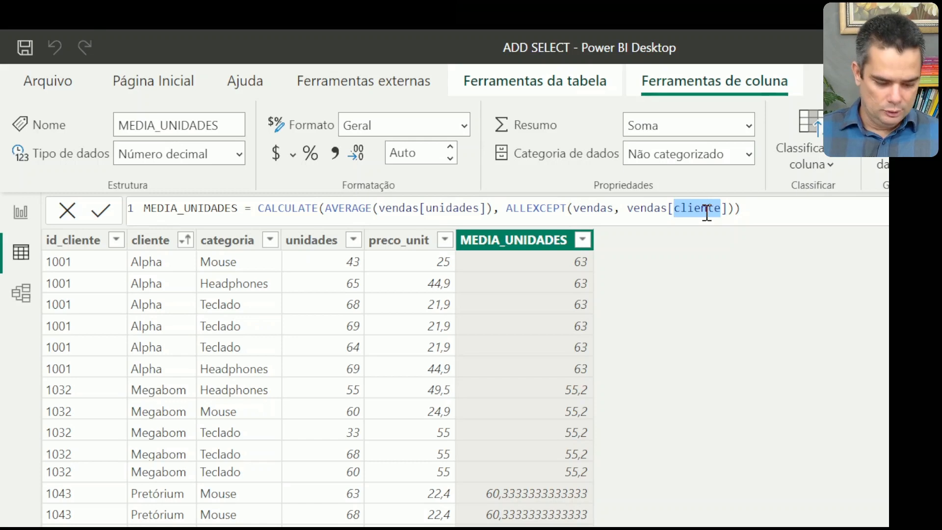
type("c")
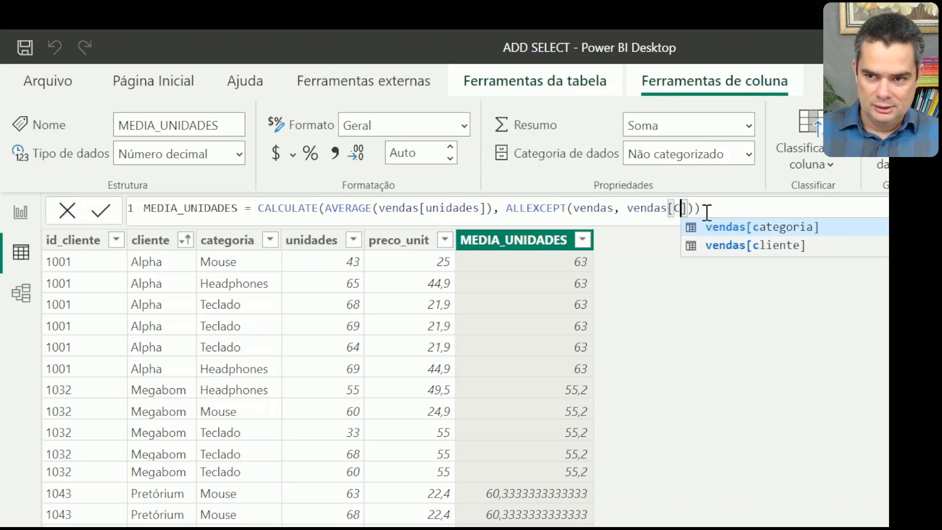
key("ctrl+z")
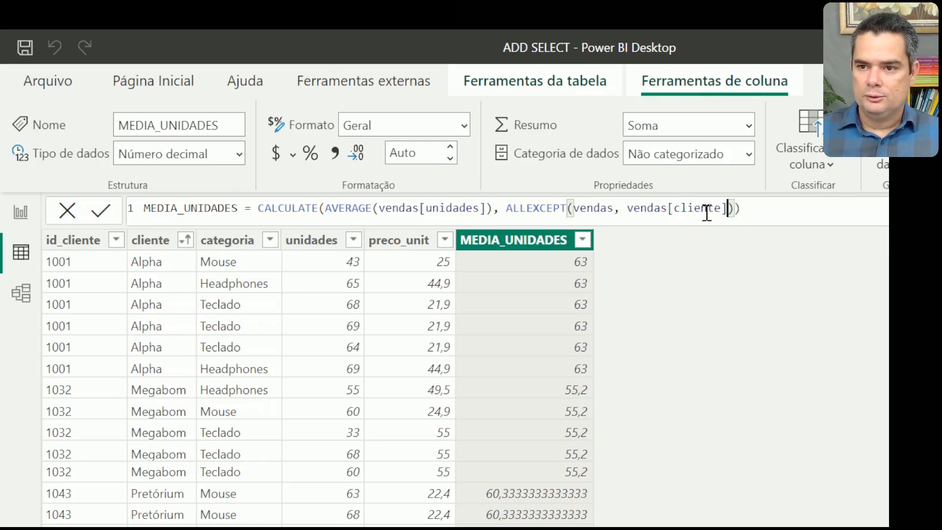
double_click(706, 211)
type("cate")
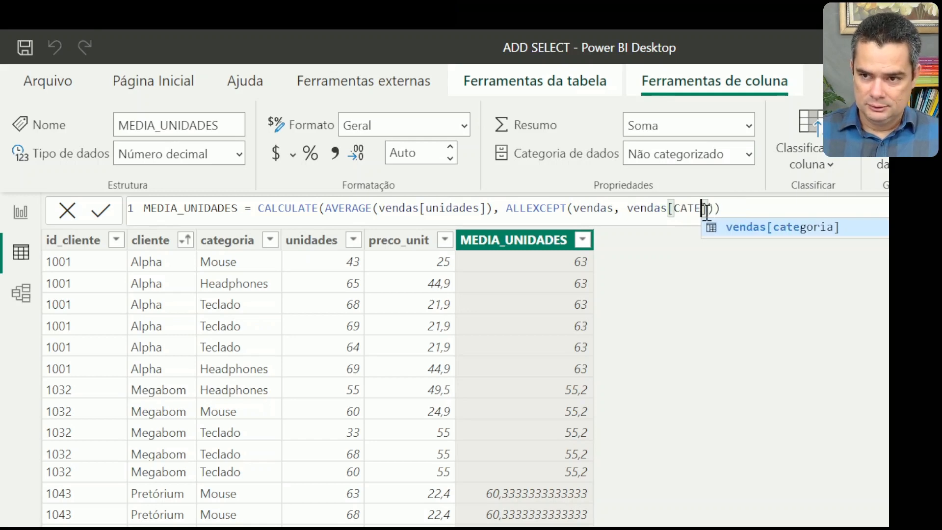
key("Tab")
key("Return")
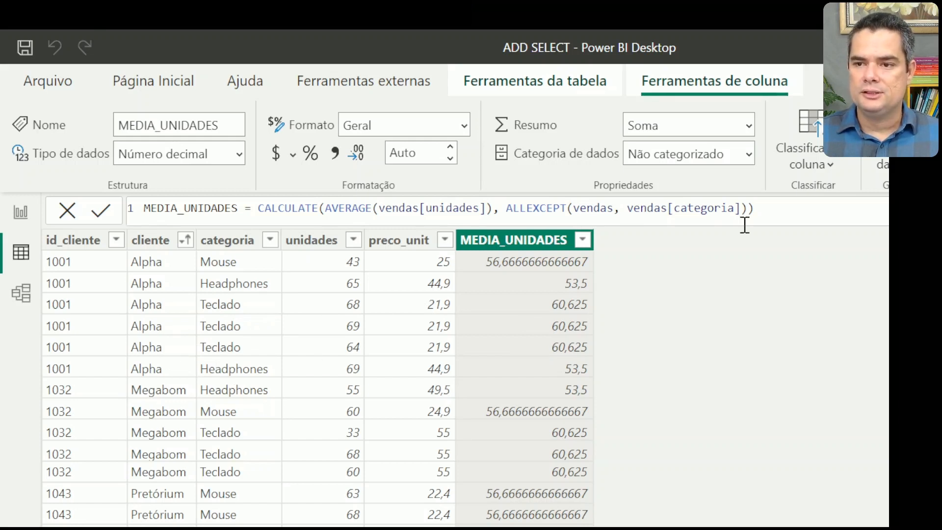
Step: Add vendas[cliente] as a second column in the ALLEXCEPT filter after vendas[categoria] and commit the formula
left_click(742, 209)
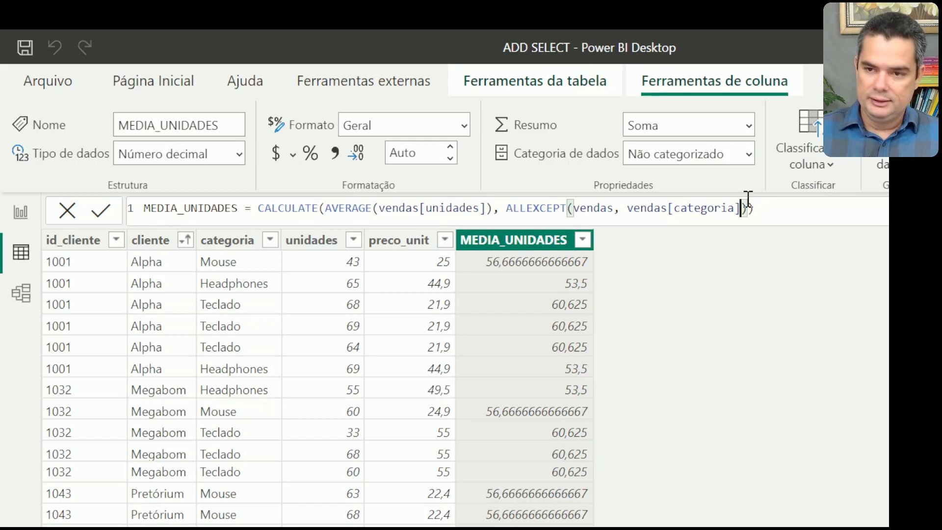
type(",")
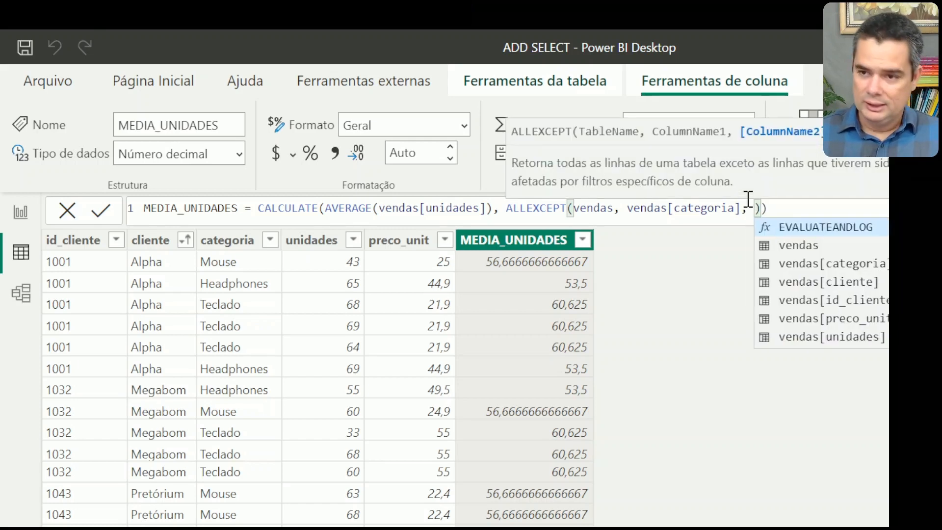
key("Down")
key("Down")
key("Down")
key("Tab")
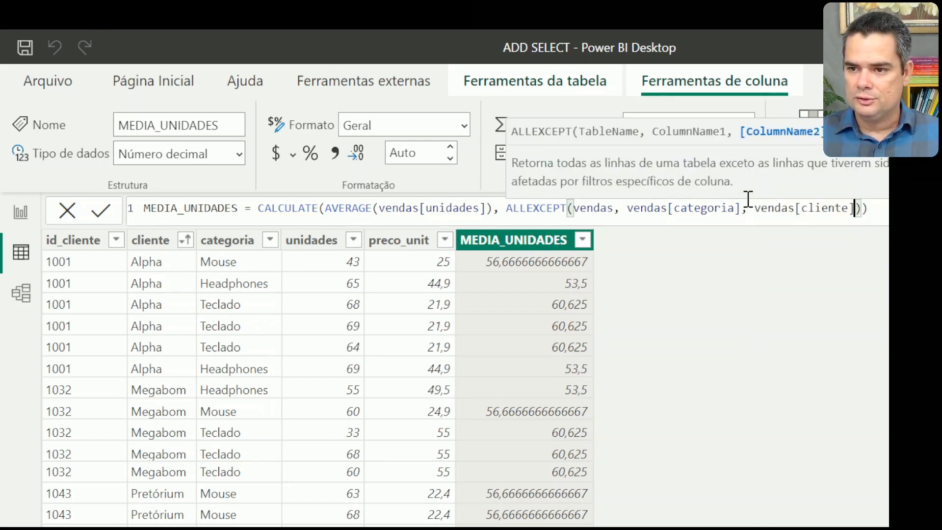
key("Return")
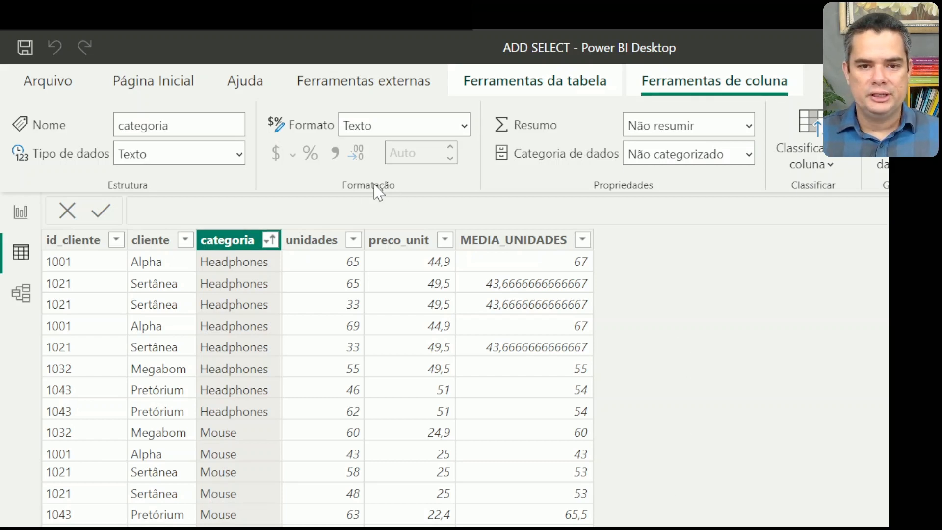
Step: Replace the ALLEXCEPT filter in the MEDIA_UNIDADES formula with ALL, using vendas[id_cliente] as its first column
left_click(474, 245)
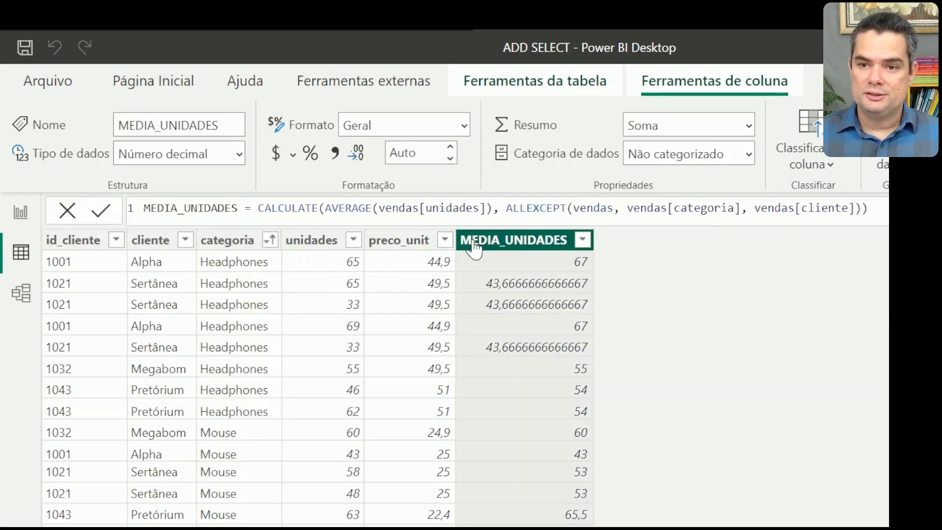
left_click(507, 210)
left_click_drag(507, 208, 872, 208)
type("ALL()")
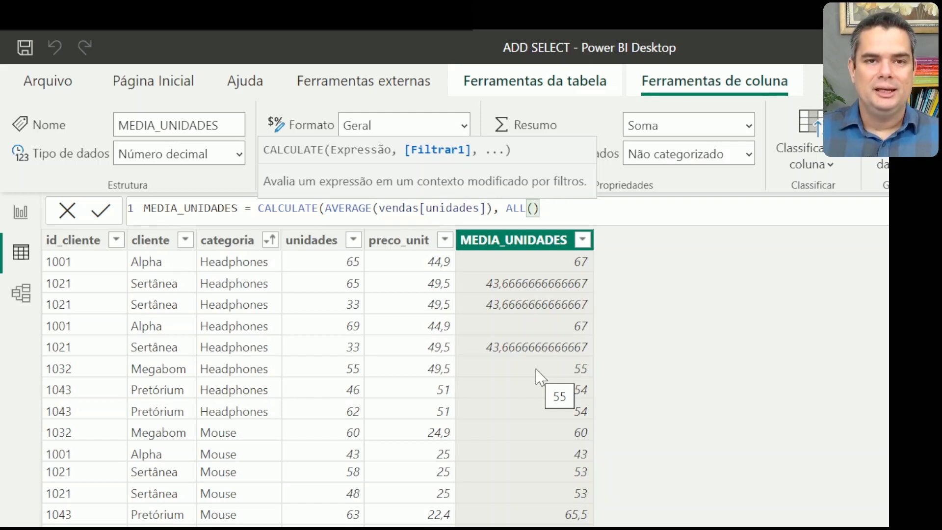
key("Left")
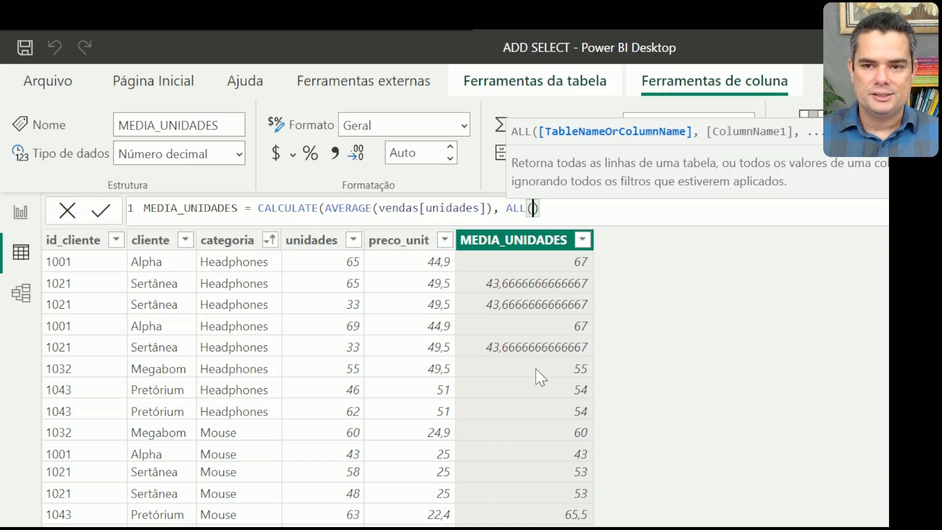
type("ve")
key("Tab")
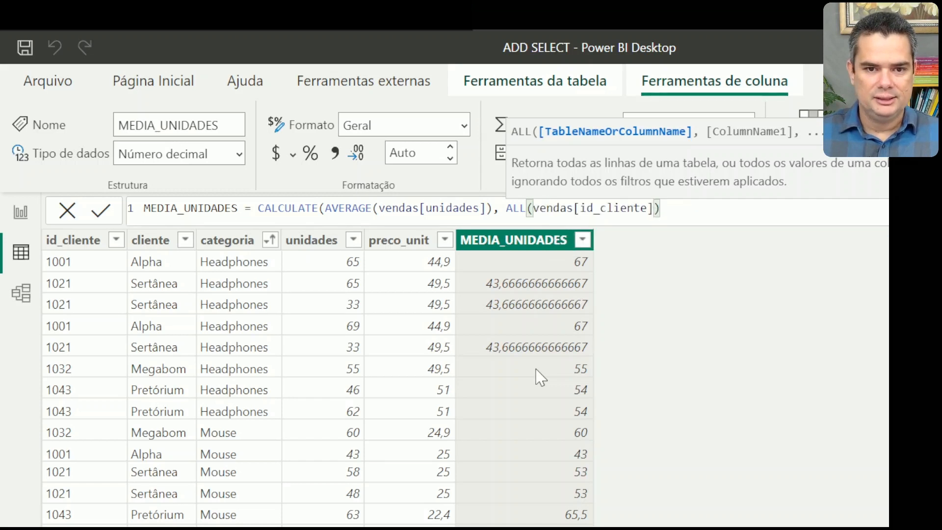
Step: Add vendas[categoria], vendas[unidades] and vendas[preco_unit] to the ALL filter, close the CALCULATE expression and commit the formula
type(", ")
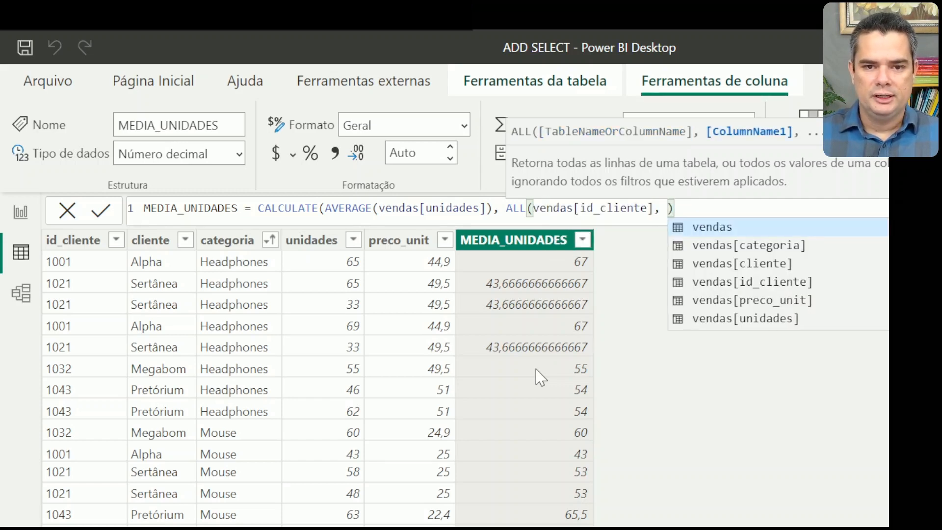
type("ca")
key("Tab")
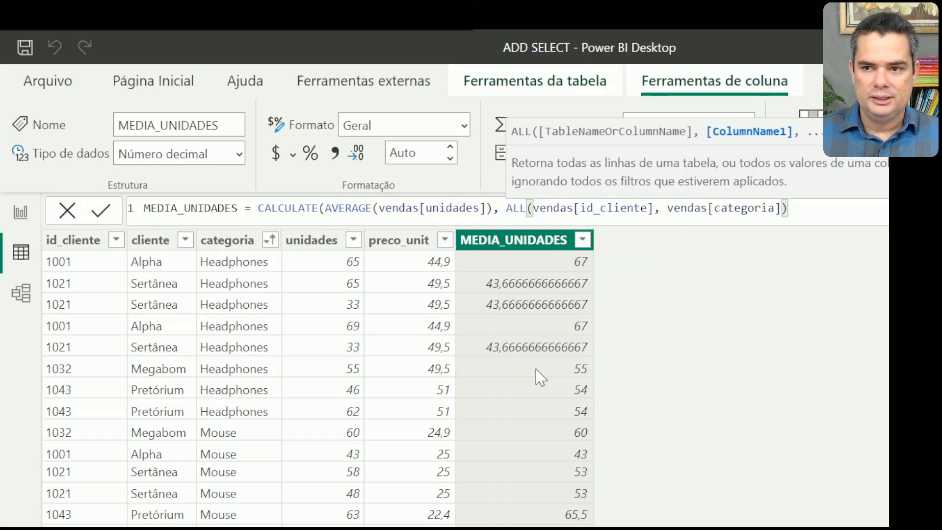
type(", un")
key("Tab")
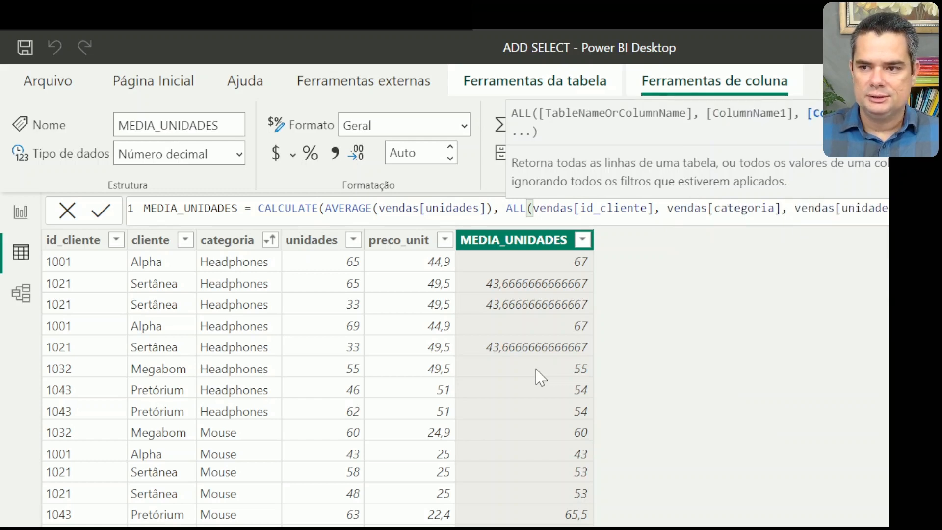
type(", pre")
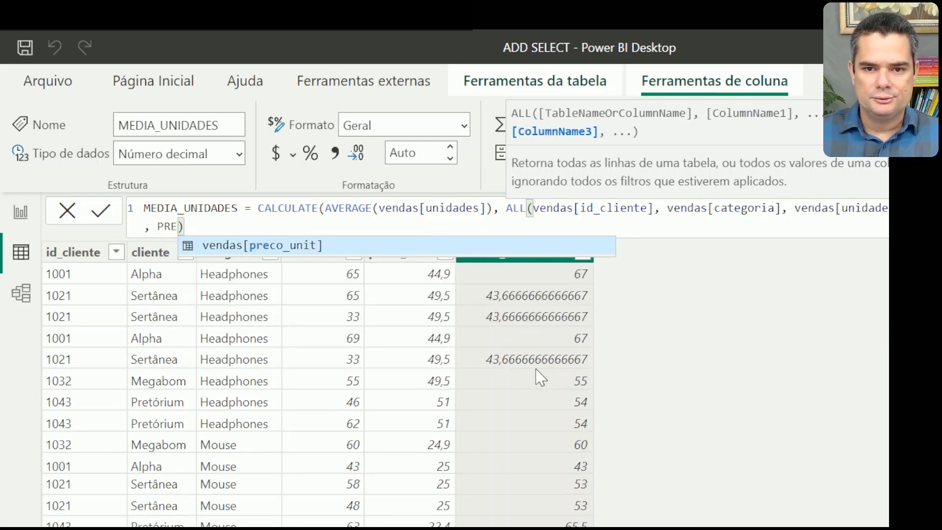
key("Tab")
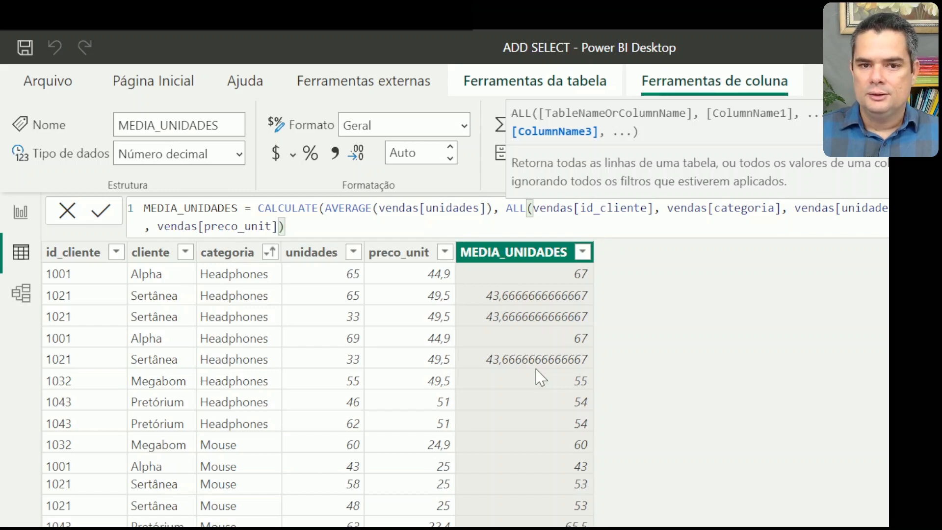
type(")")
key("Return")
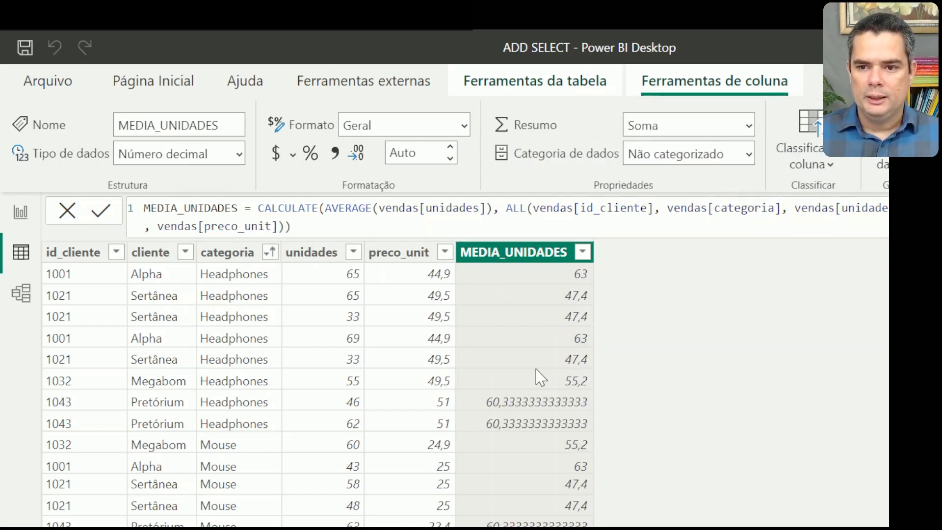
Step: Sort the vendas table by the cliente column in ascending order and review the MEDIA_UNIDADES column per client
left_click(185, 252)
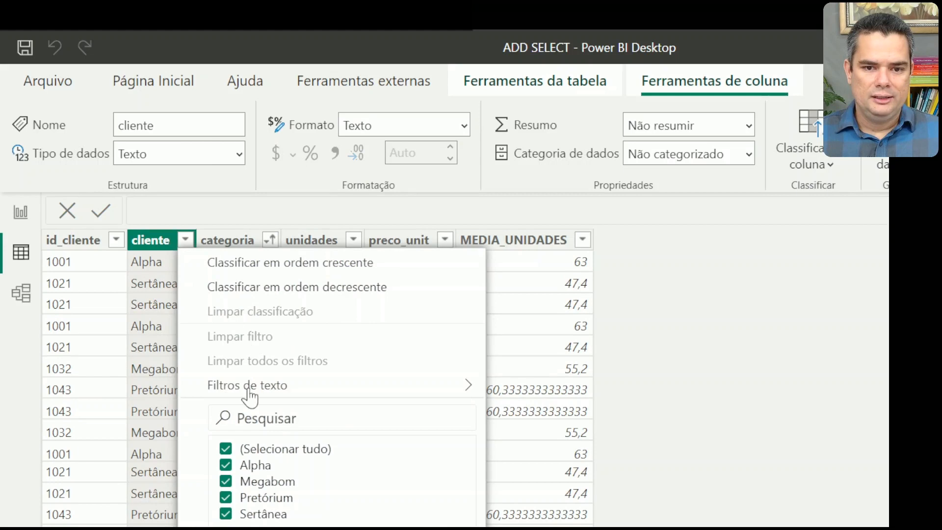
left_click(254, 264)
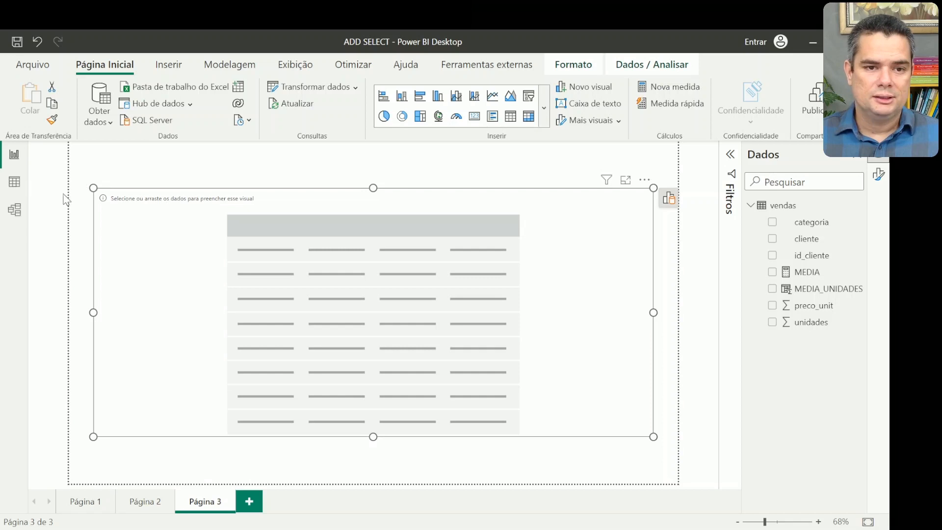
left_click(17, 188)
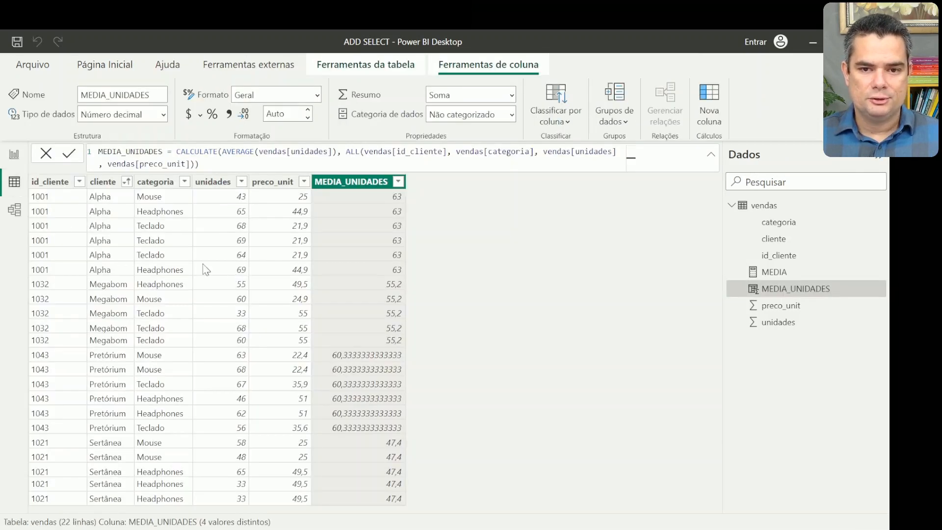
Step: In the report's Página 3, add the id_cliente and cliente fields to the empty table visual
left_click(14, 158)
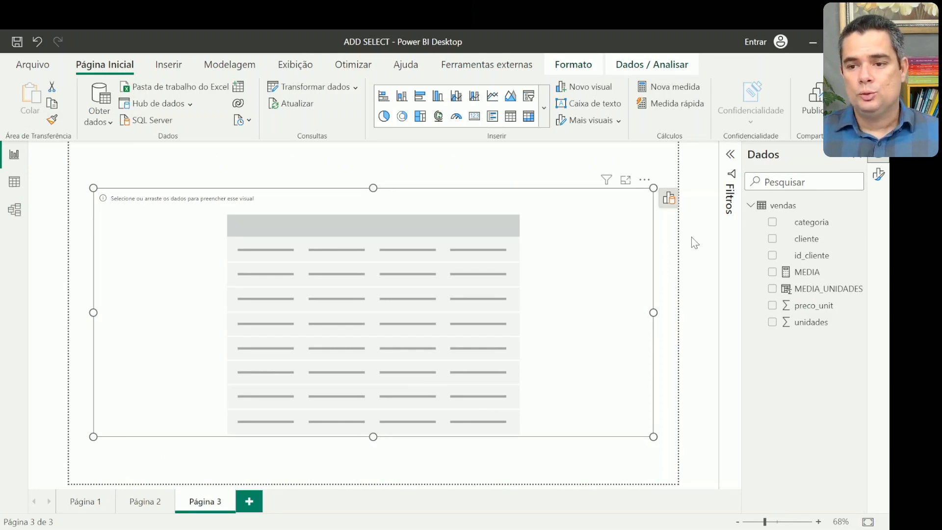
left_click_drag(561, 263, 558, 263)
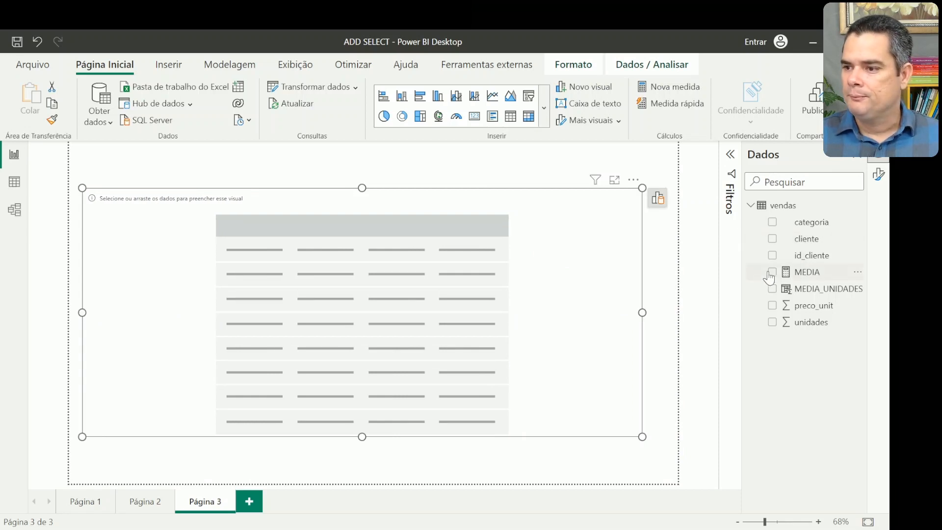
left_click(772, 256)
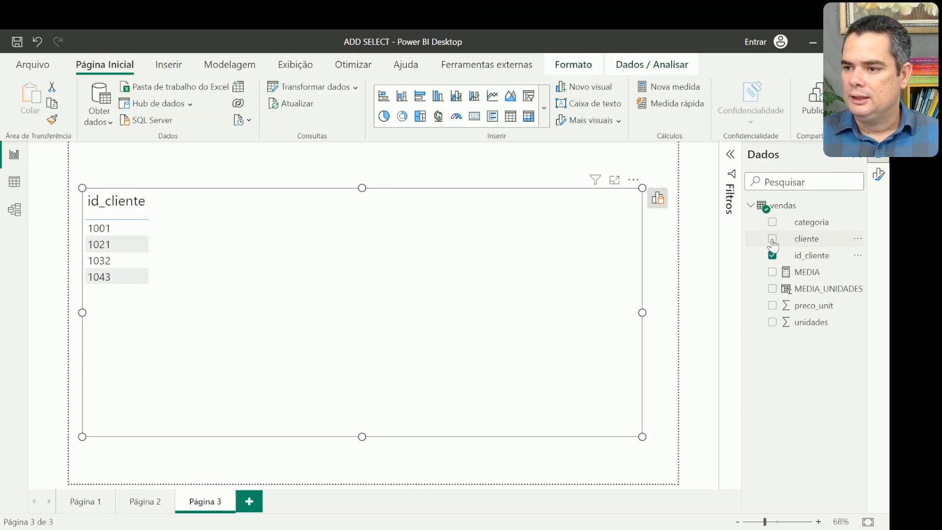
left_click(773, 241)
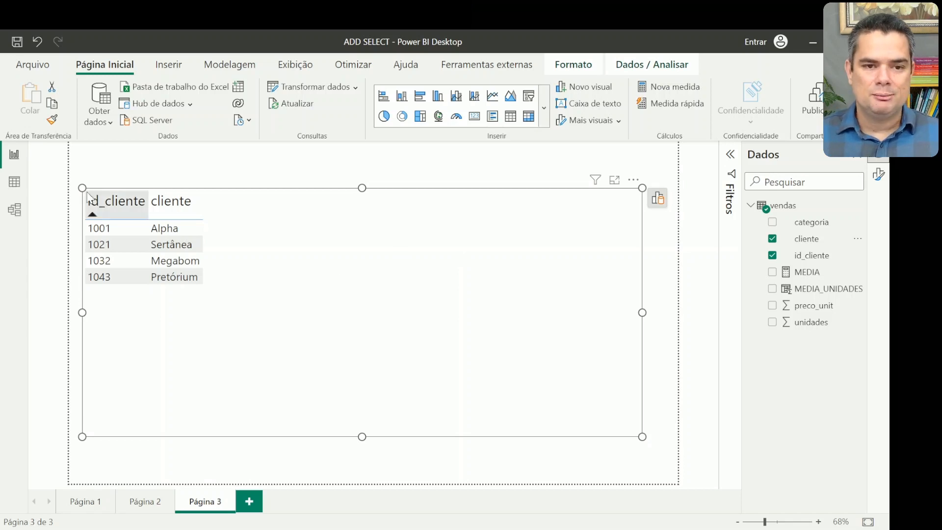
Step: Check the vendas data rows, and add categoria, preco_unit, unidades and the MEDIA measure to the report's table visual
left_click(15, 182)
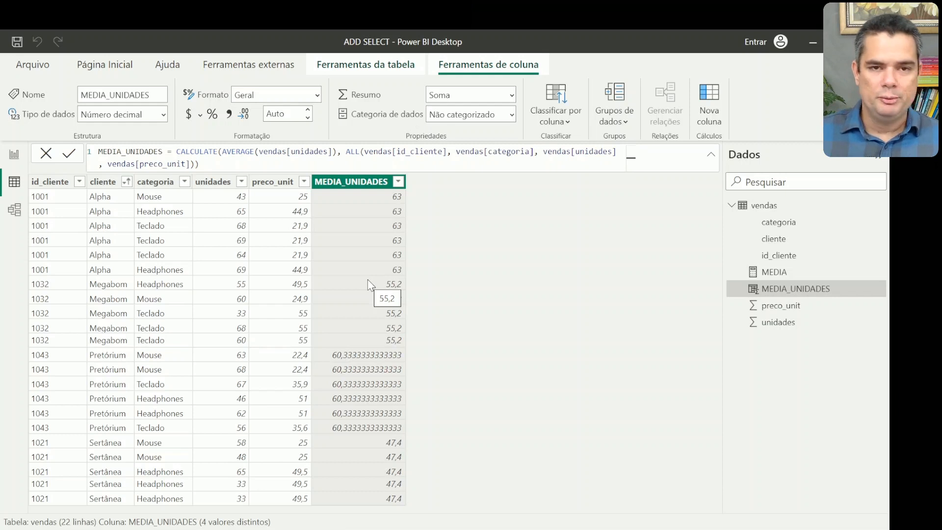
left_click(15, 156)
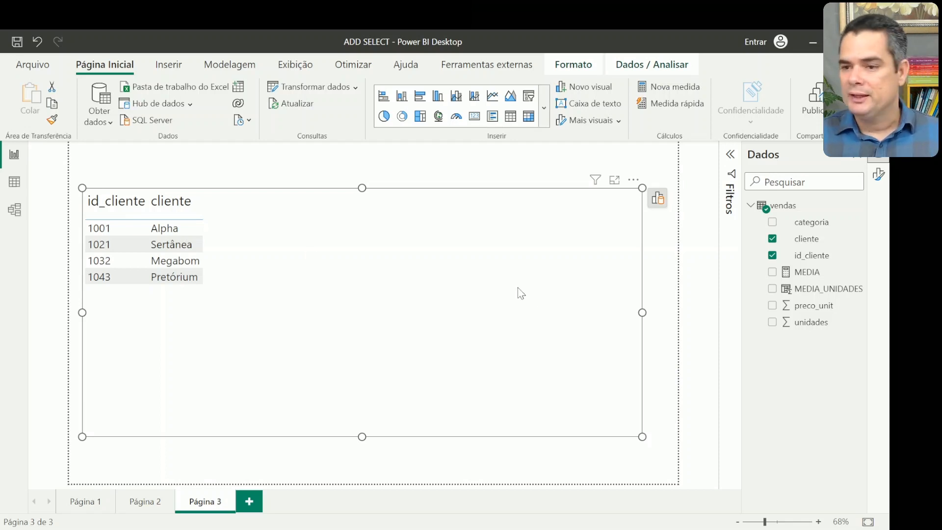
left_click(773, 224)
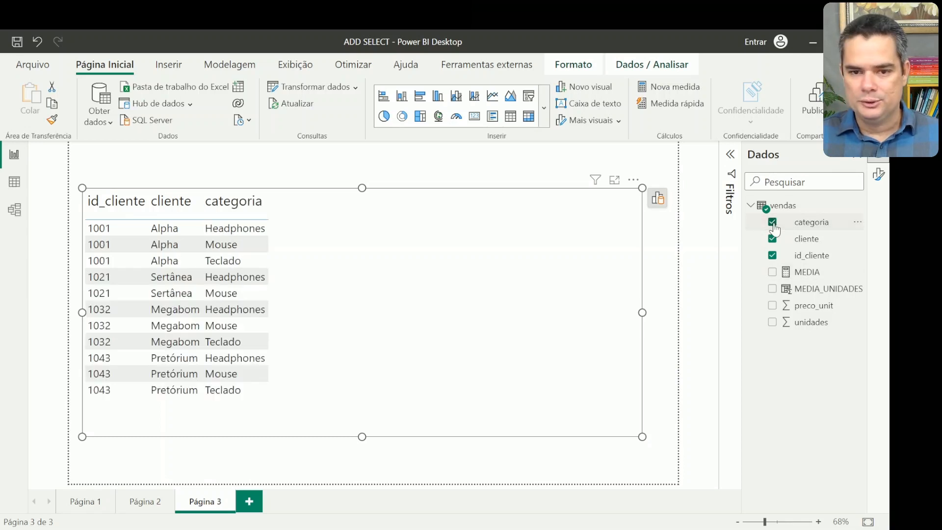
left_click(773, 307)
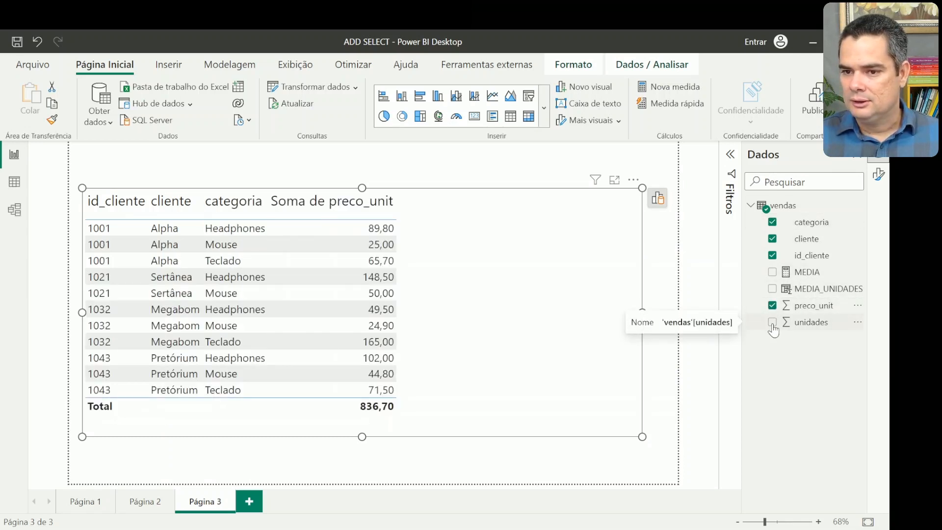
left_click(774, 327)
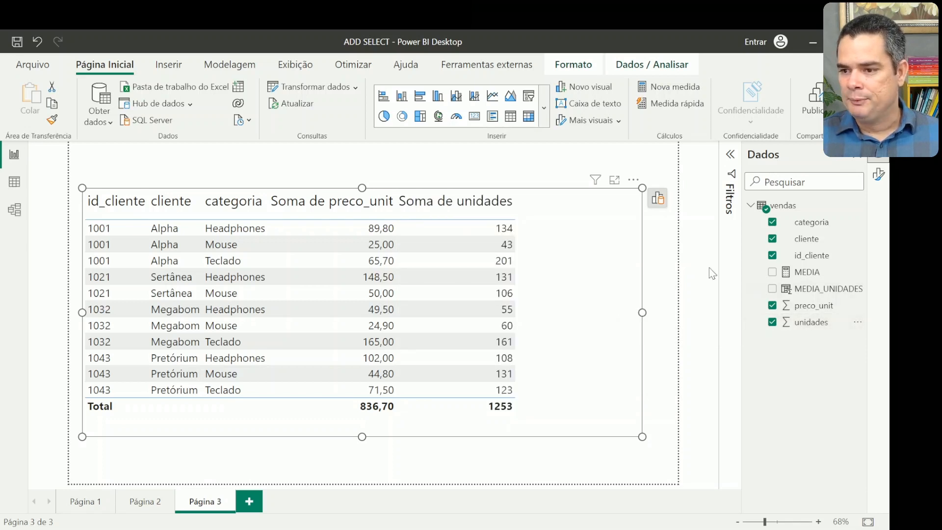
left_click(774, 277)
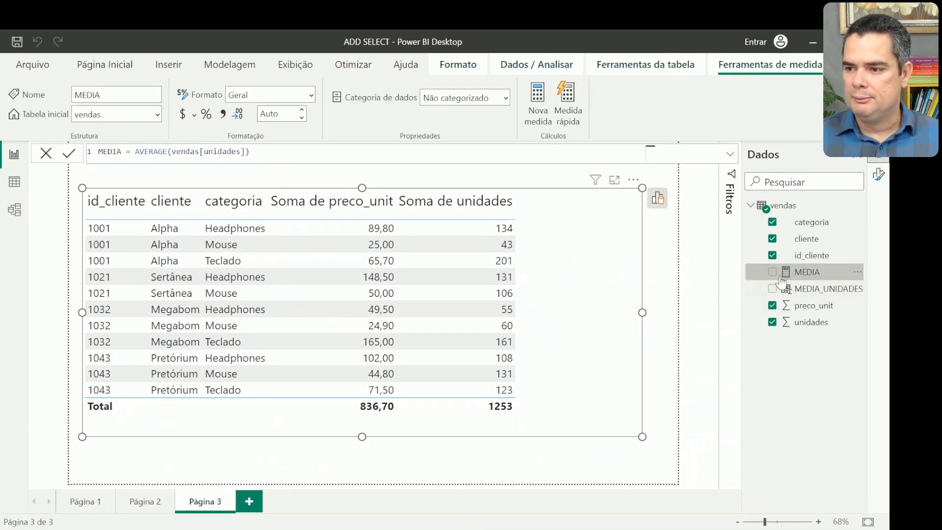
left_click(772, 272)
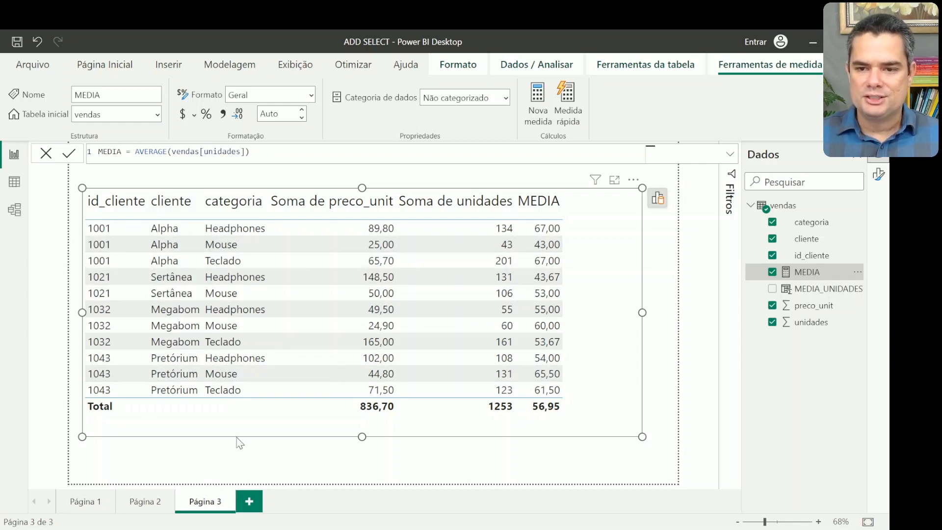
Step: Wrap the AVERAGE expression of the MEDIA measure in CALCULATE with an empty ALL() filter and commit the formula
left_click(246, 152)
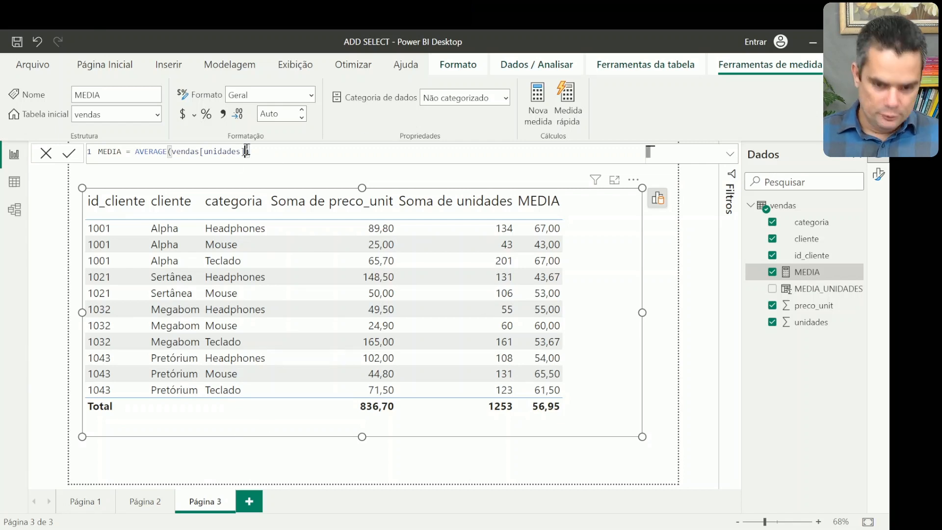
double_click(137, 152)
type("CALCUL")
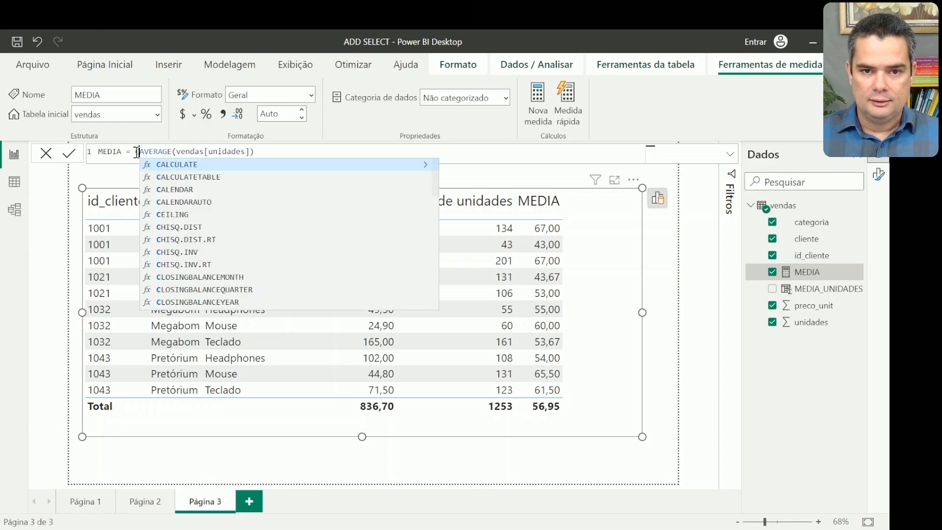
key("Tab")
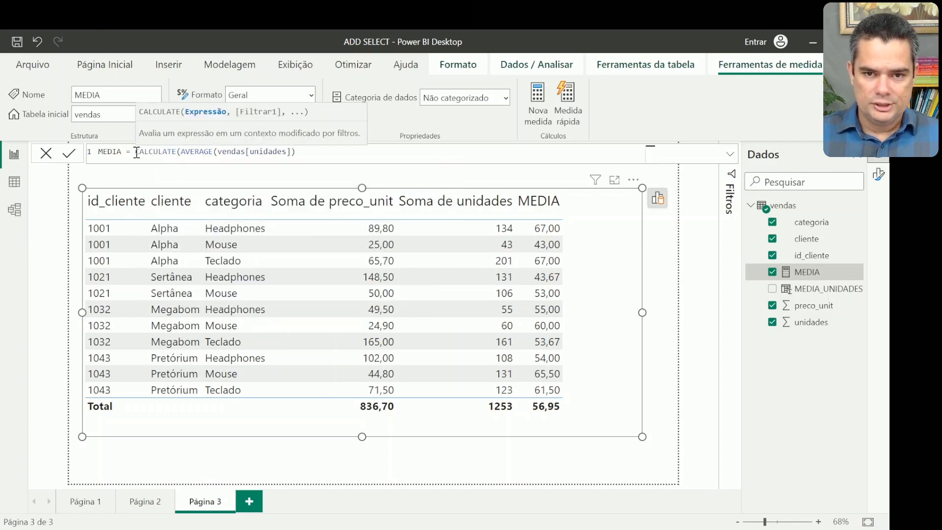
left_click_drag(180, 154, 297, 151)
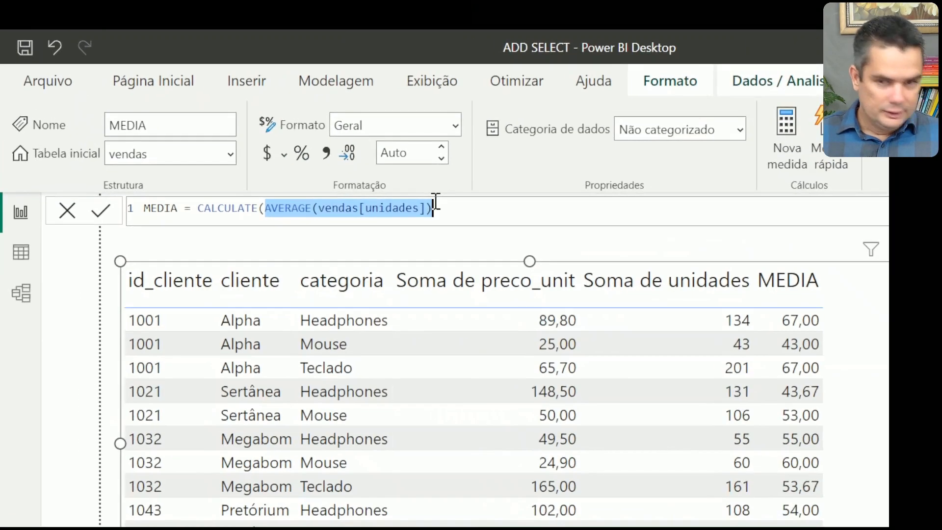
left_click(398, 192)
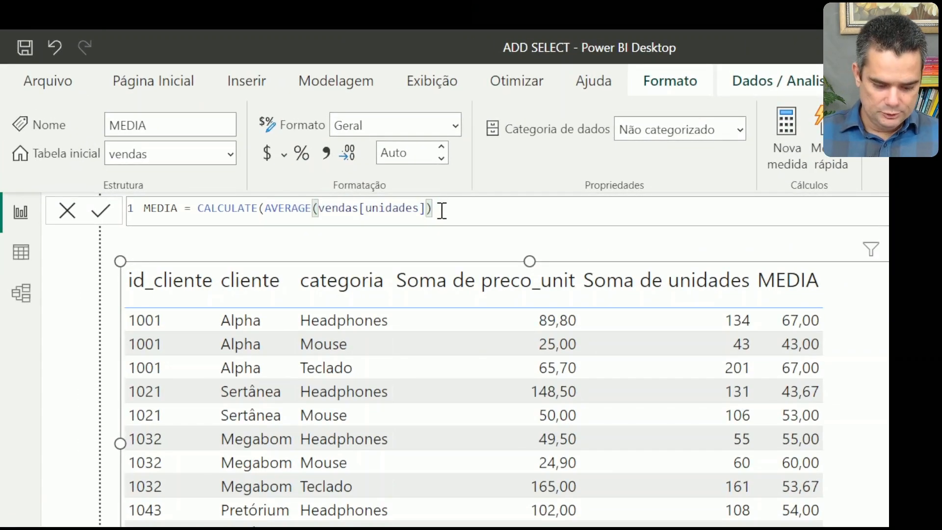
type(", A")
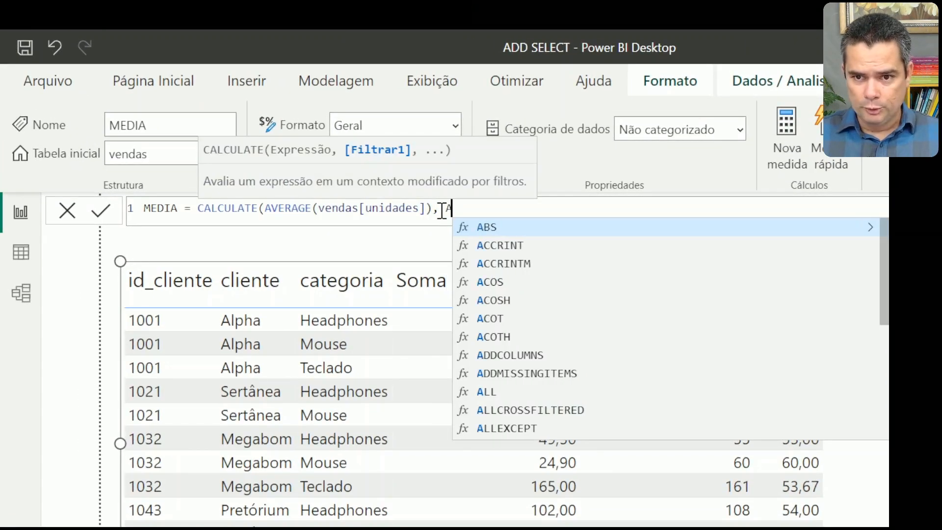
type("LL()")
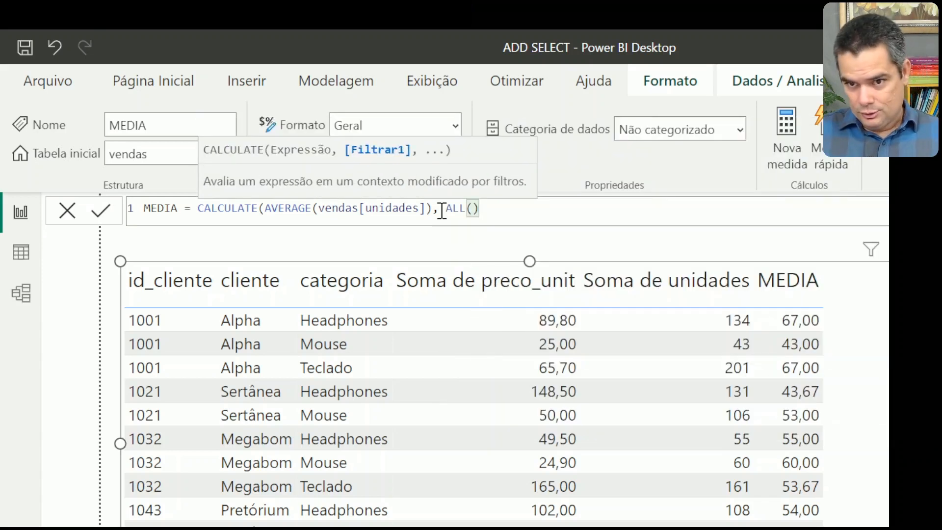
type(")")
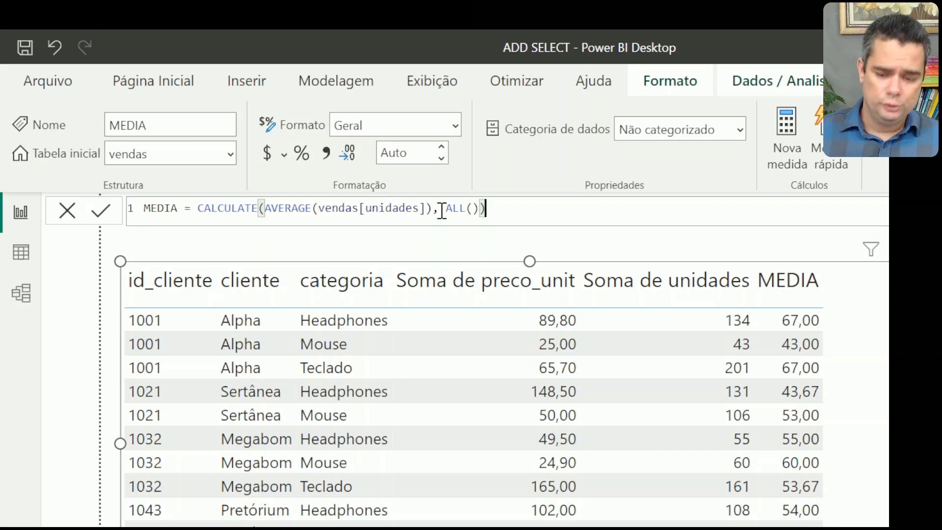
key("Return")
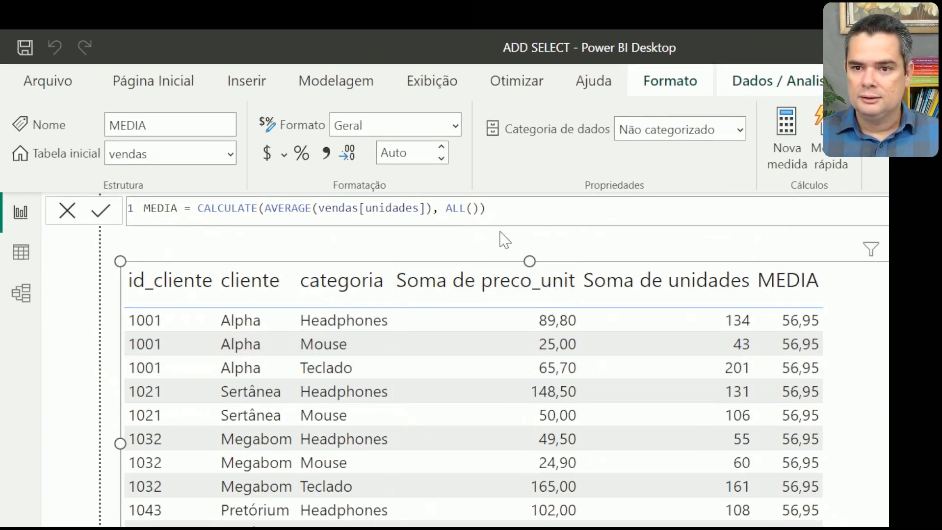
Step: Make the ALL filter in the MEDIA measure cover the whole vendas table and commit the formula
left_click(472, 209)
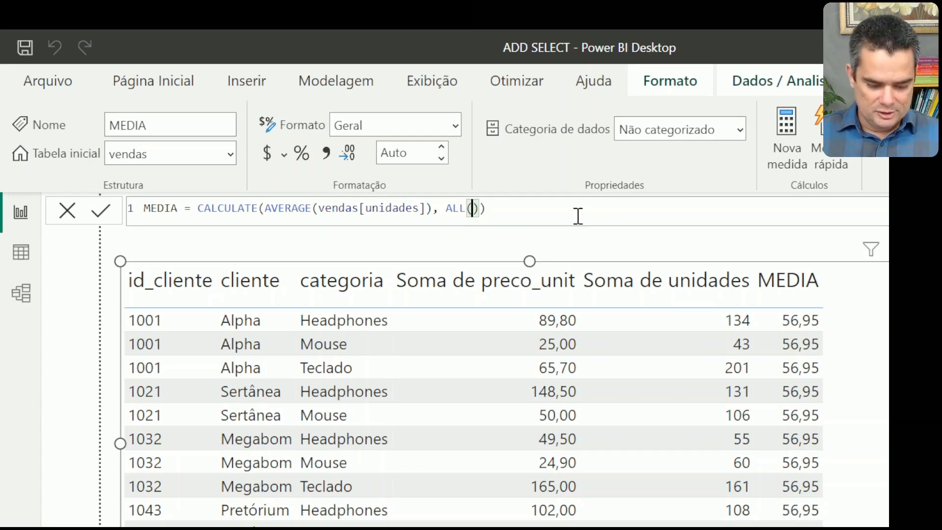
type("VEND")
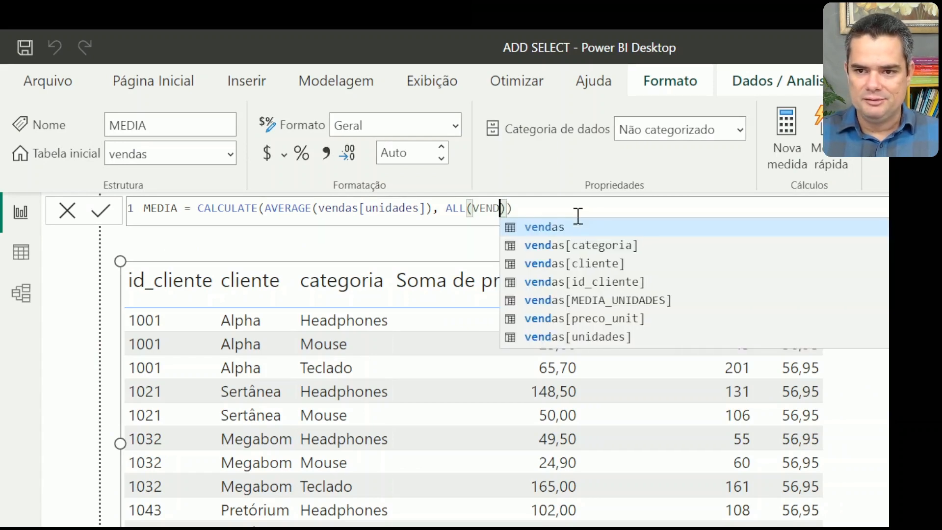
key("Tab")
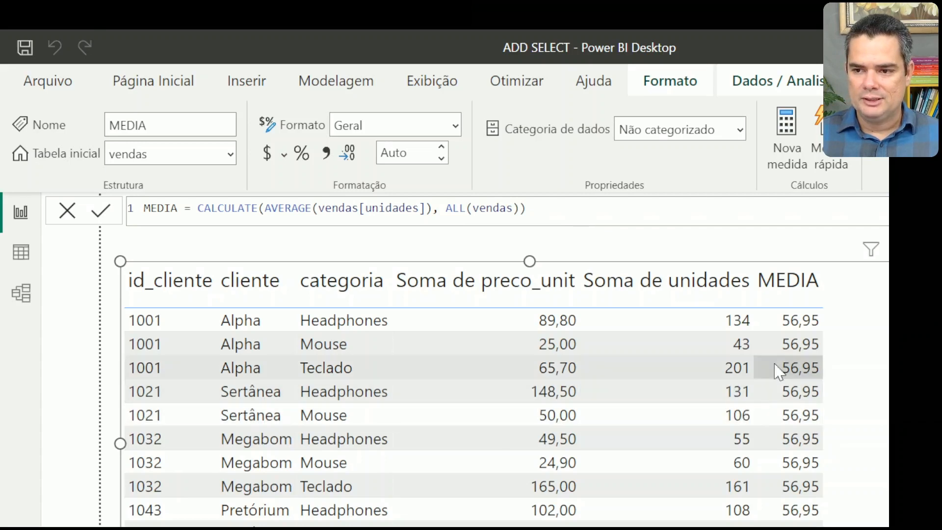
left_click(538, 211)
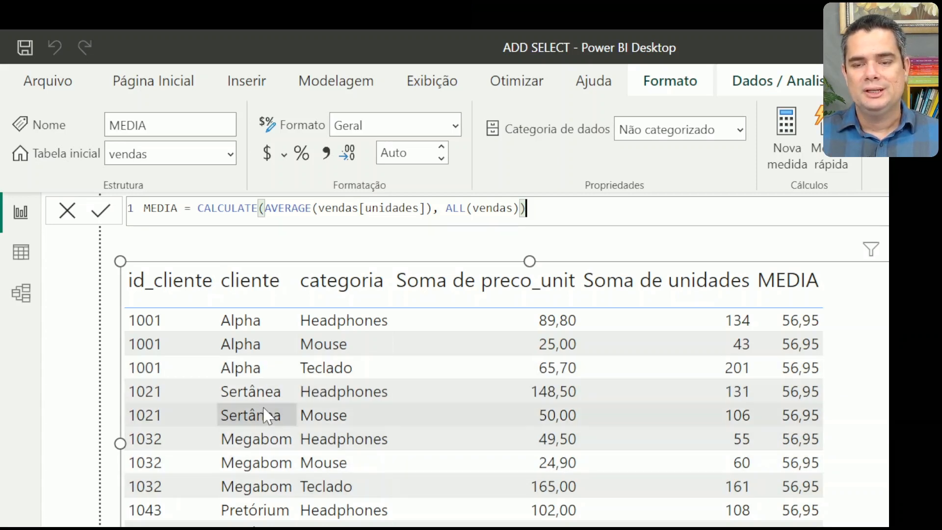
Step: Replace the ALL argument in MEDIA with the vendas columns id_cliente, categoria, preco_unit and unidades, and commit the formula
double_click(502, 208)
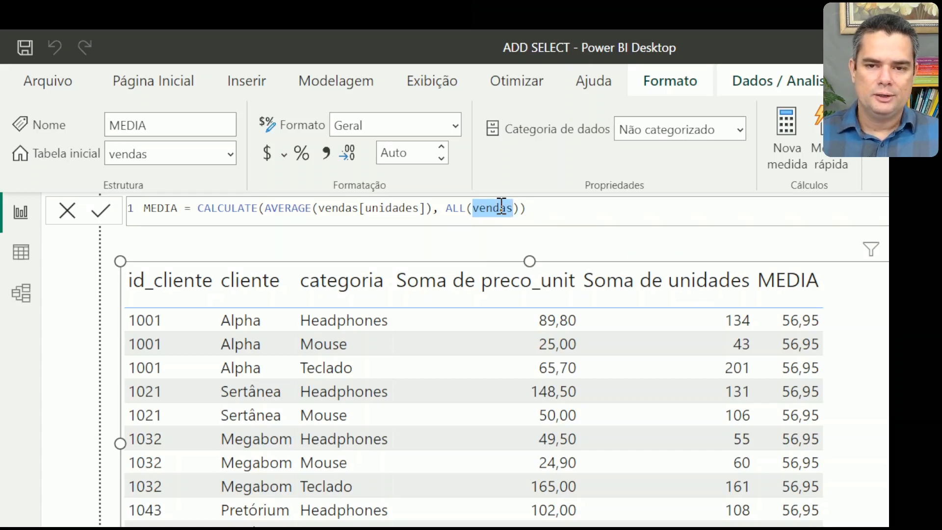
type("vendas[id_cliente]")
type(", CAT")
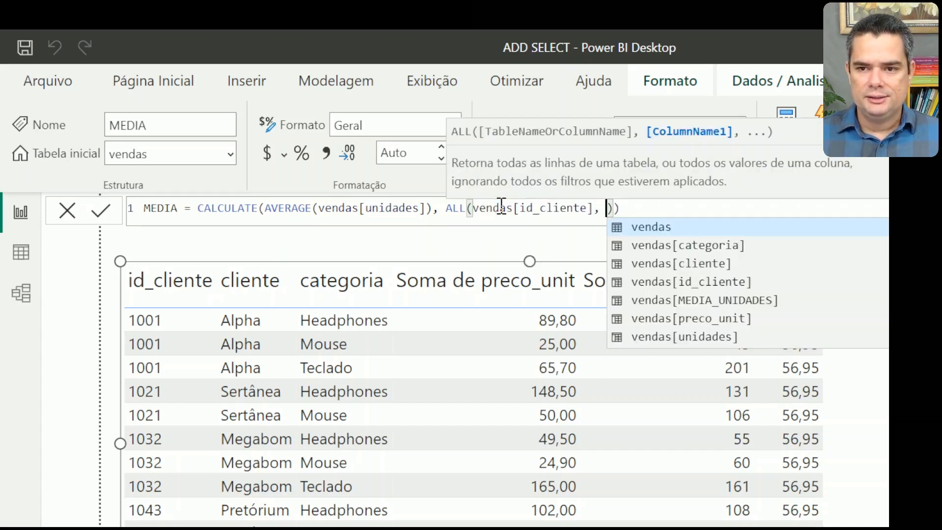
key("Tab")
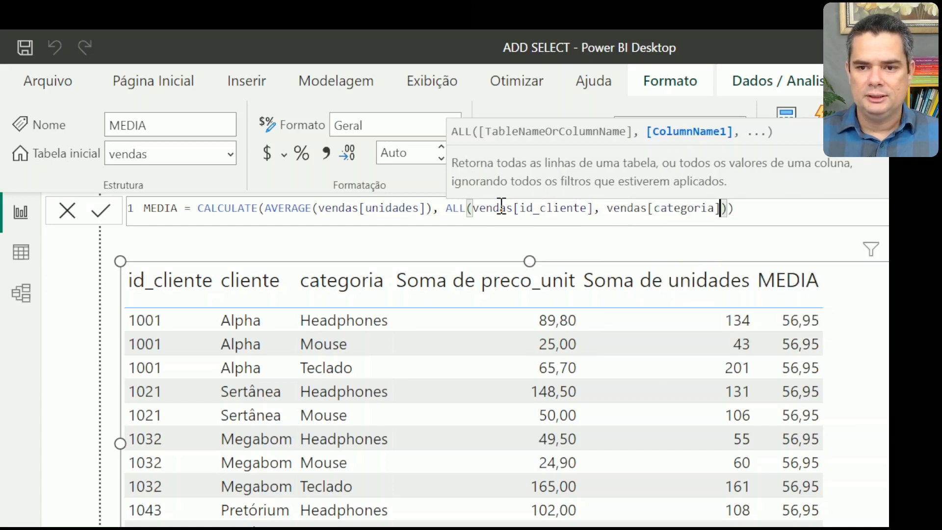
type(", ")
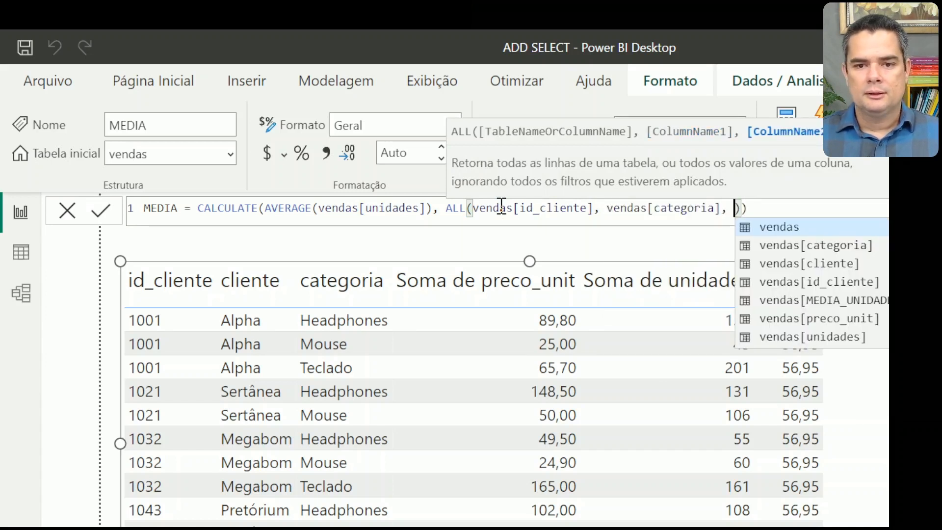
type("PRE")
key("Tab")
type(", ")
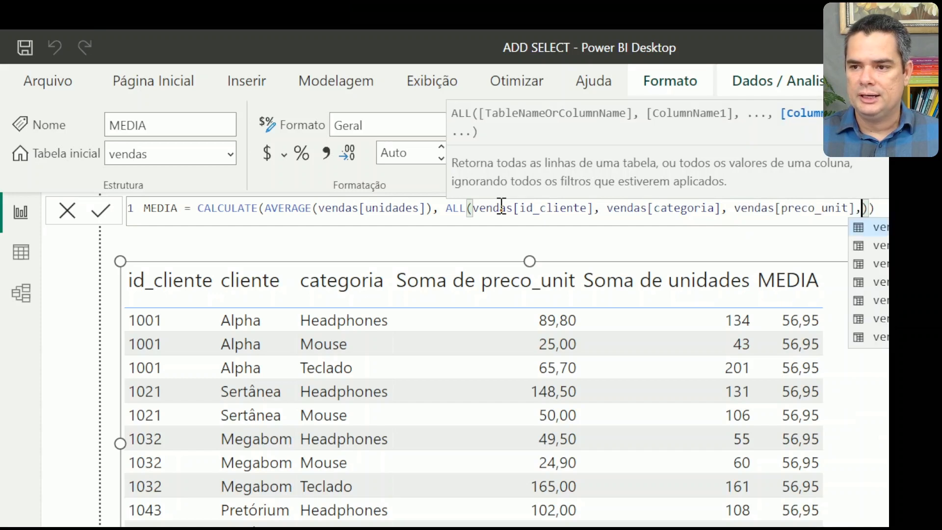
type("UNI")
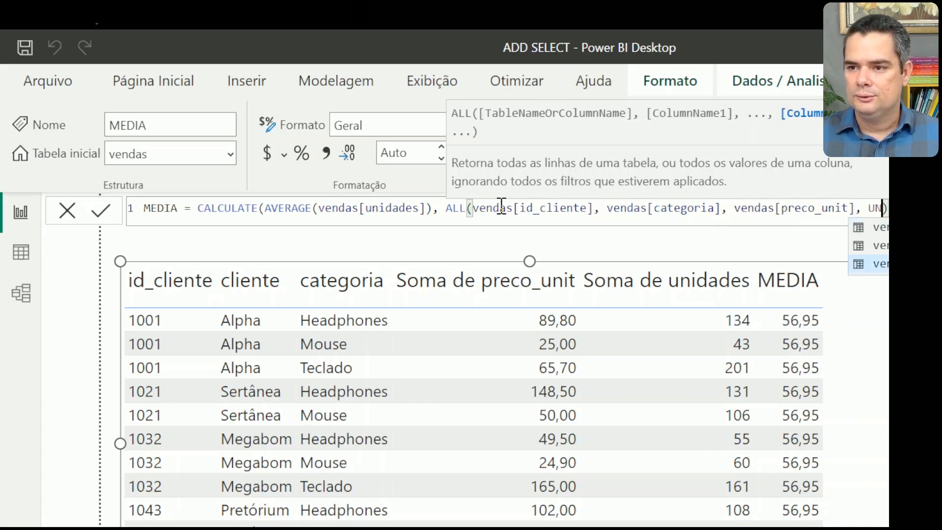
key("Tab")
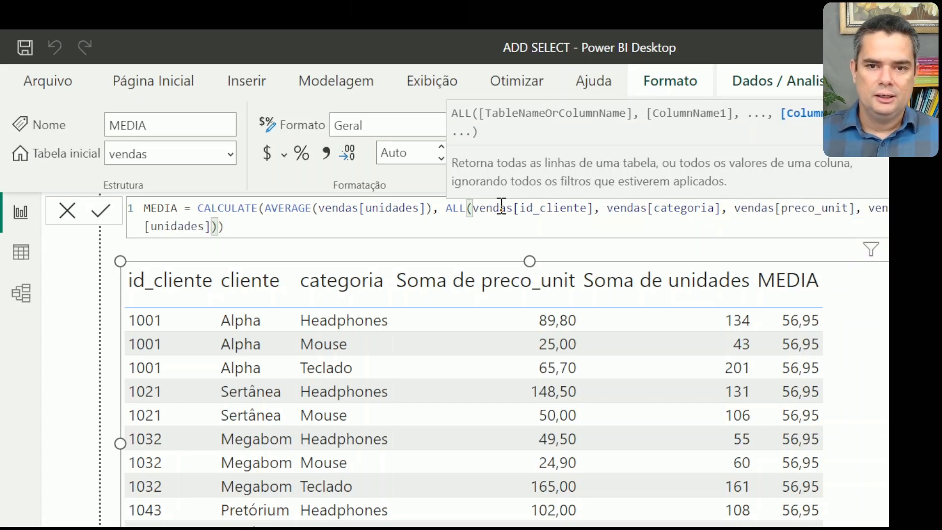
type(")")
key("Return")
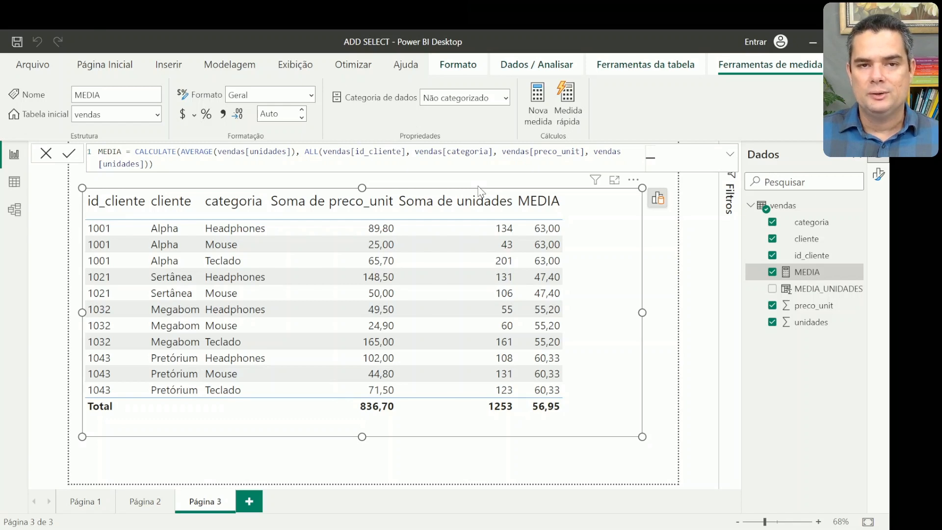
Step: Replace the ALL filter in MEDIA with ALLEXCEPT(vendas, vendas[cliente]), commit the formula and deselect the table visual
left_click(319, 153)
key("ctrl+shift+End")
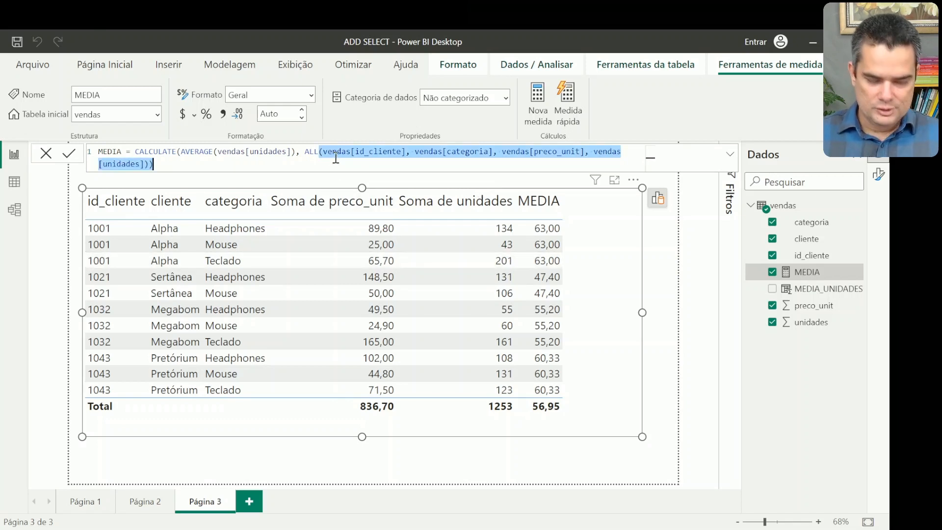
key("BackSpace")
type("EXCEPT(")
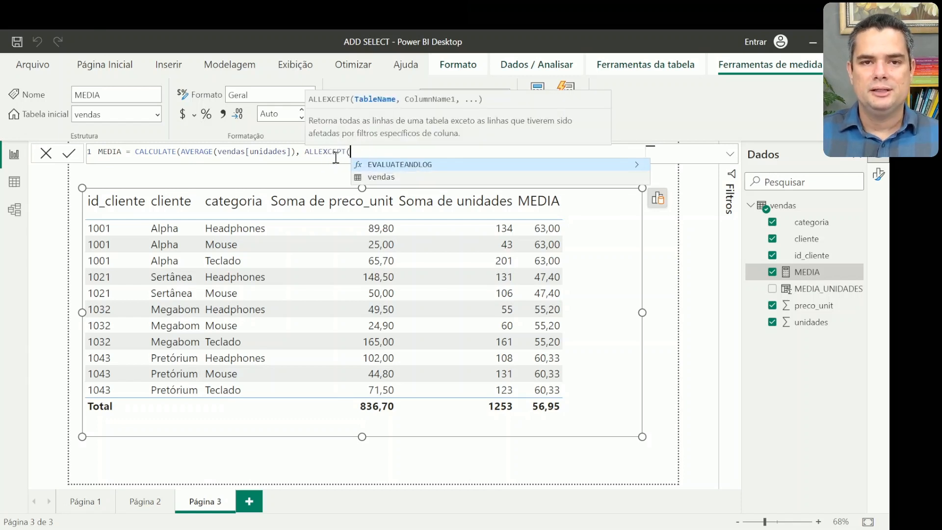
type("CL")
key("BackSpace")
key("BackSpace")
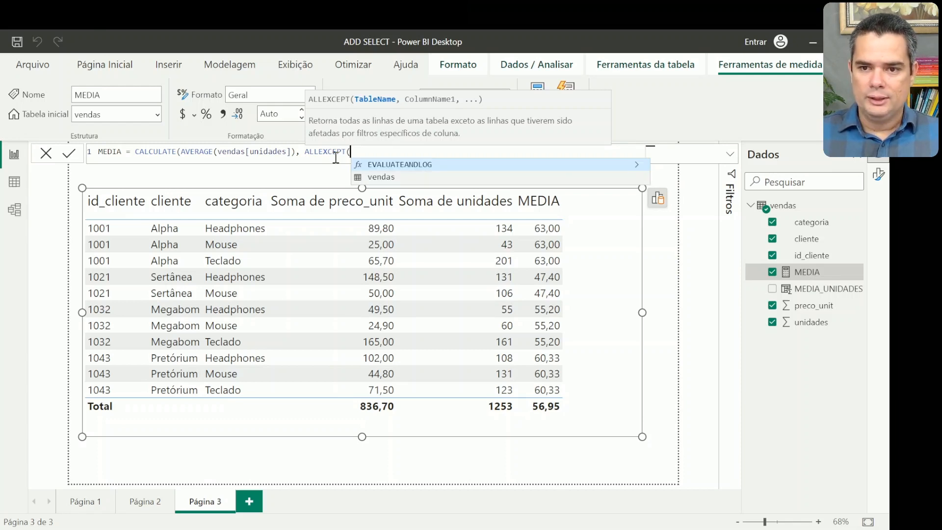
type("vendas,")
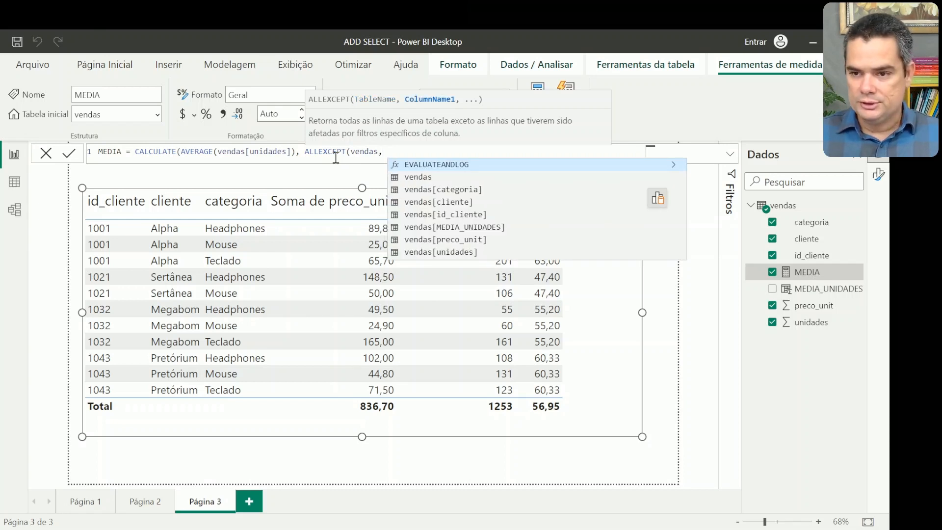
type(" v")
key("Down")
key("Down")
key("Tab")
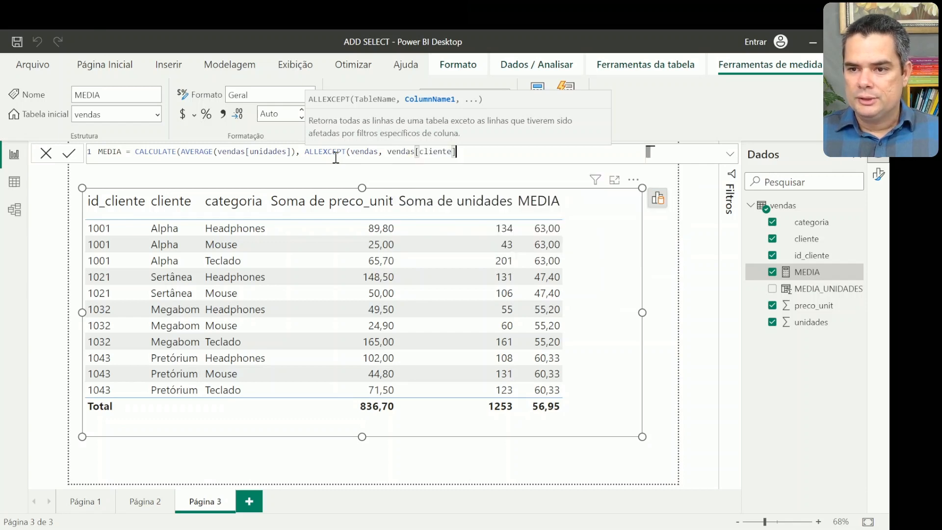
type(")")
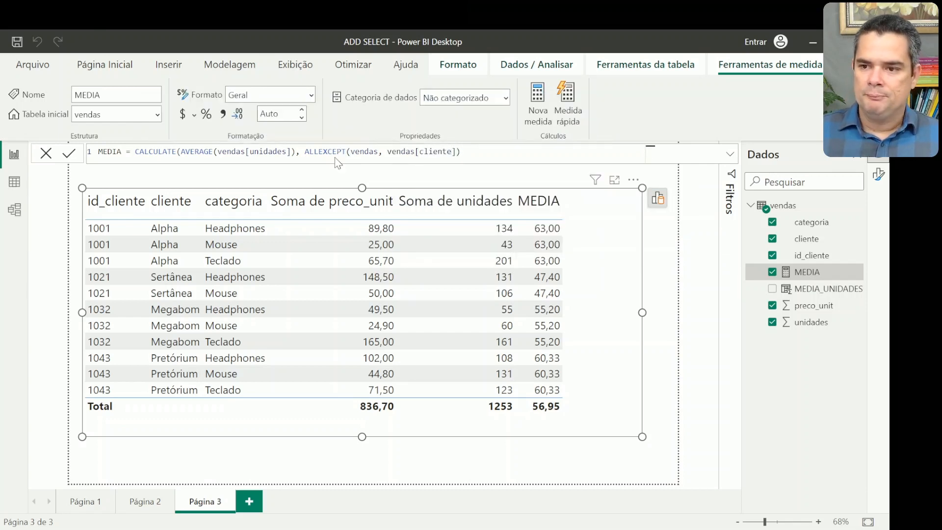
left_click(663, 256)
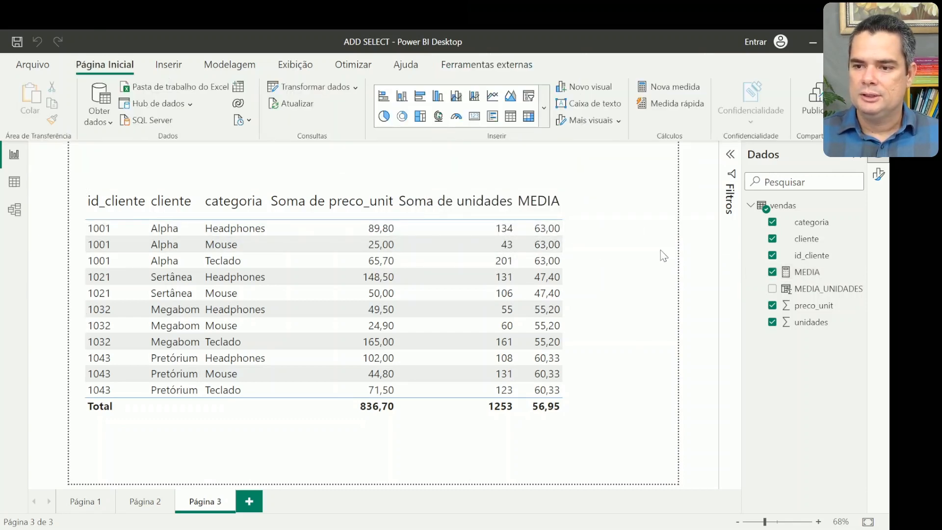